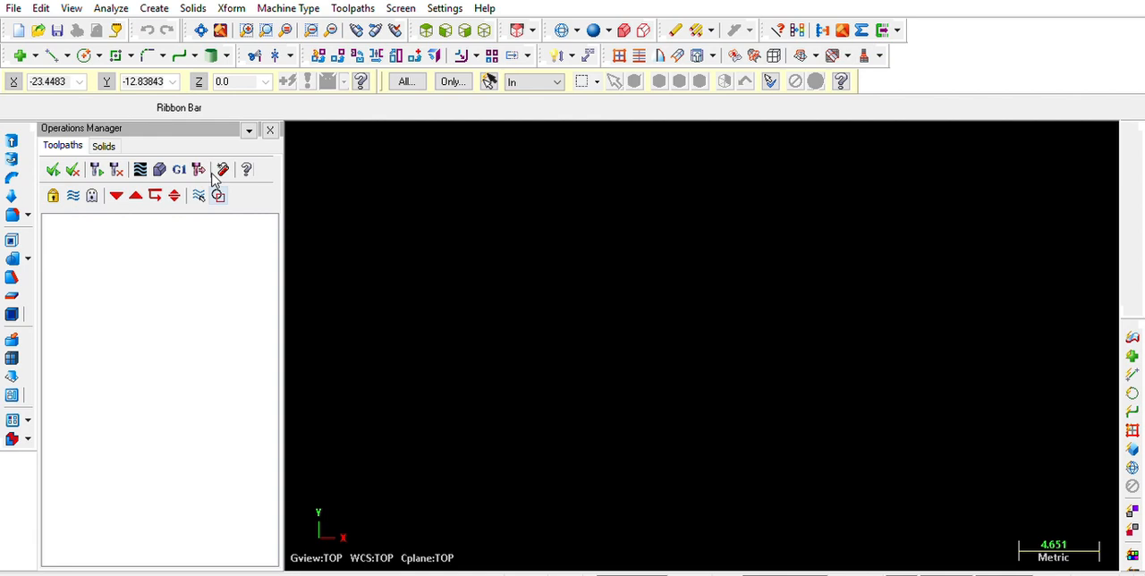
left_click(114, 143)
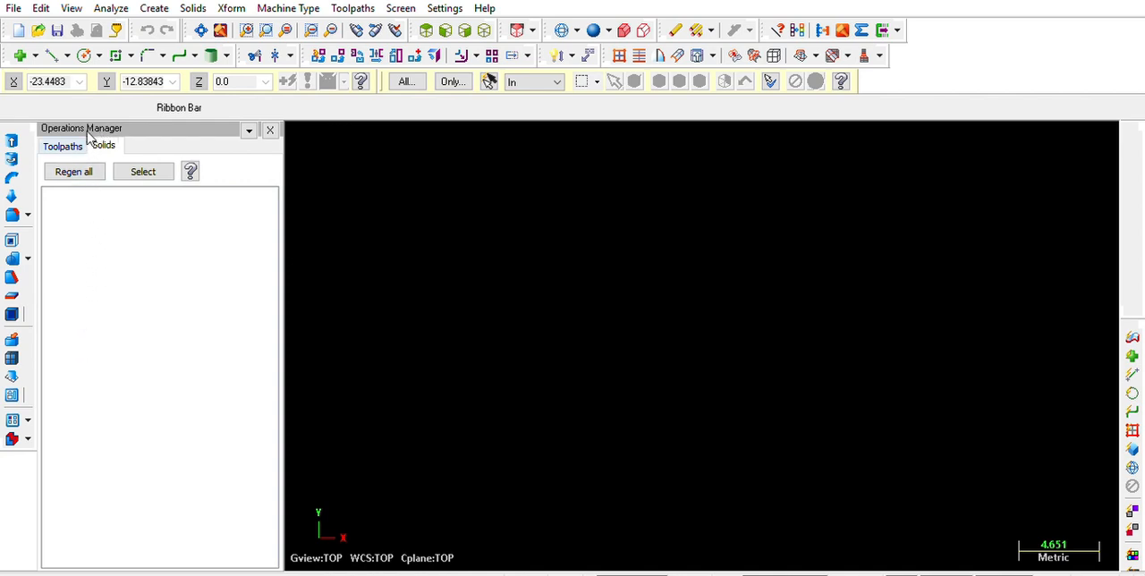
left_click(62, 145)
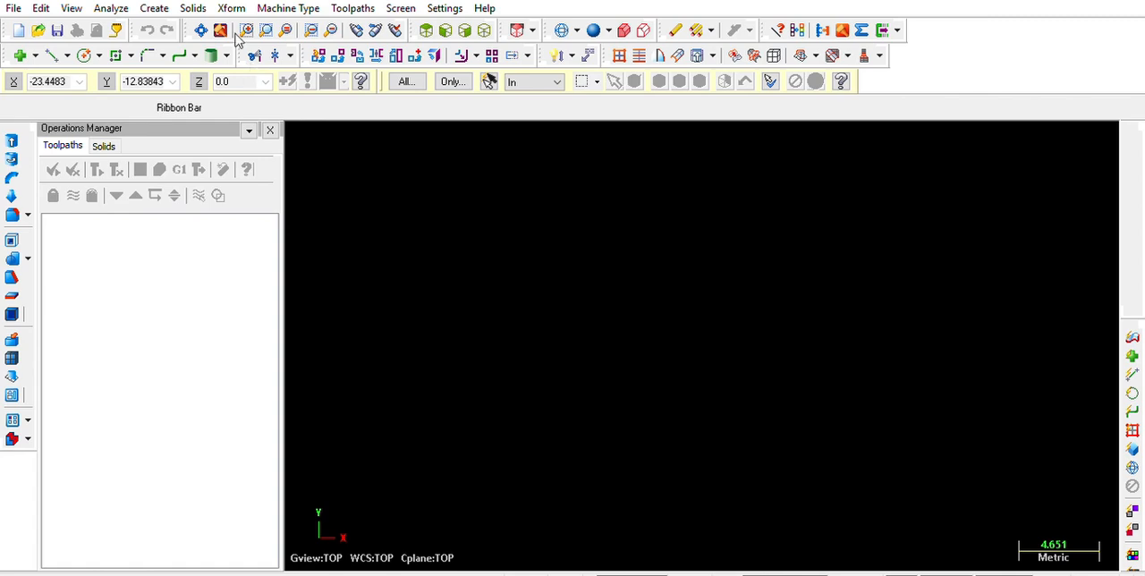
Start a rectangle with its first corner at the origin, X 0, Y 0
left_click(123, 56)
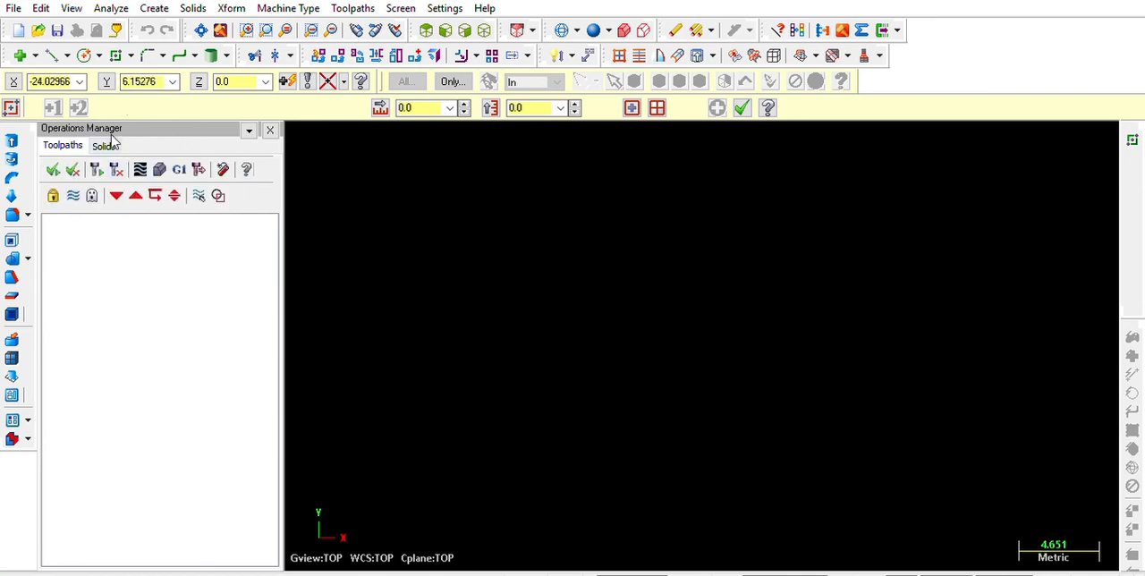
left_click(70, 79)
type("-0")
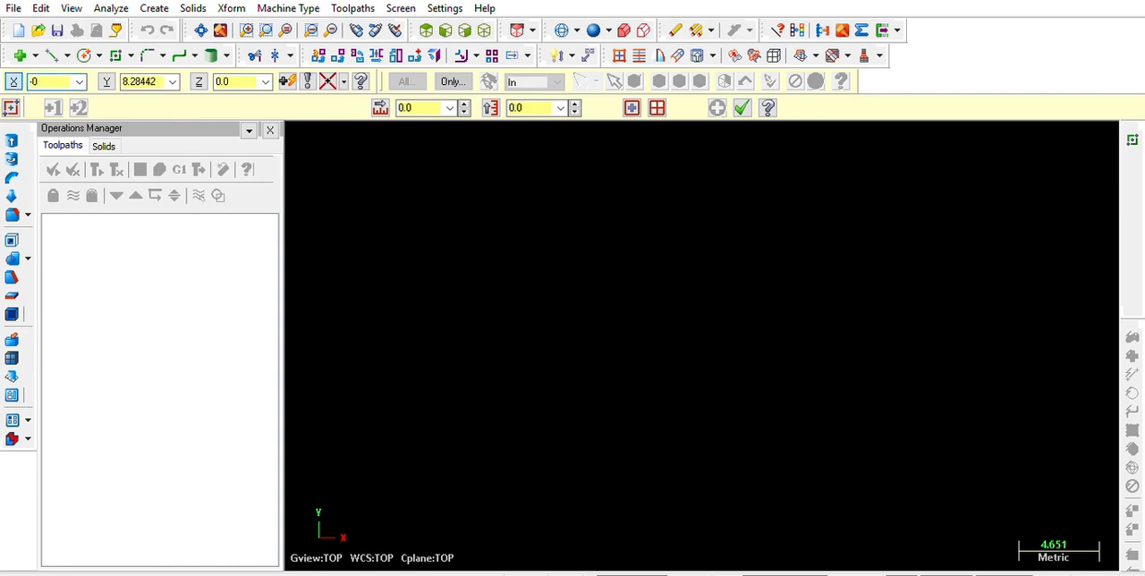
key("BackSpace")
key("BackSpace")
type("0")
key("Tab")
type("0")
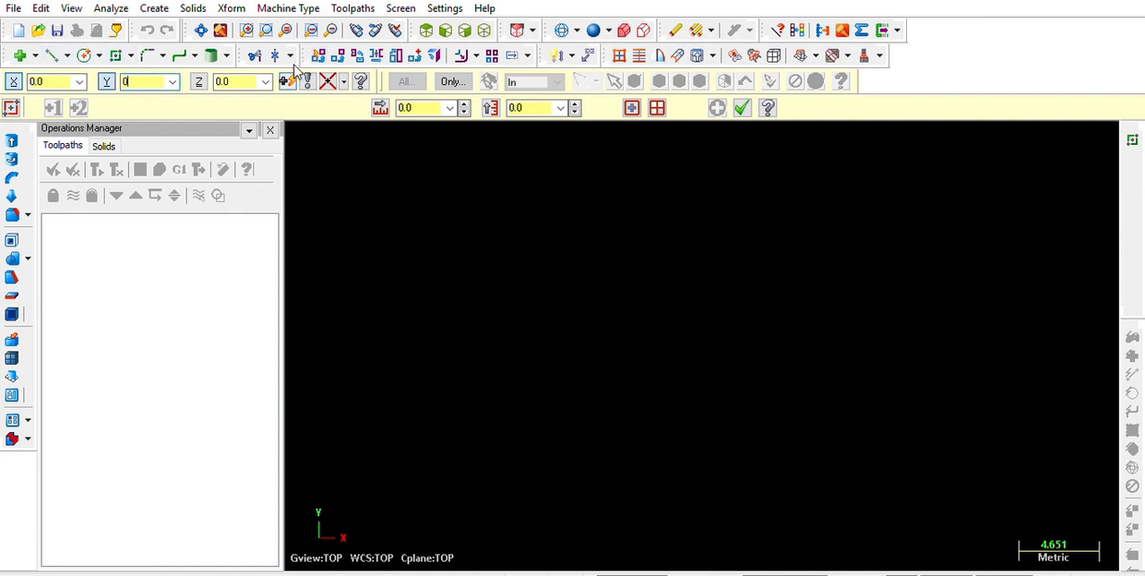
key("Return")
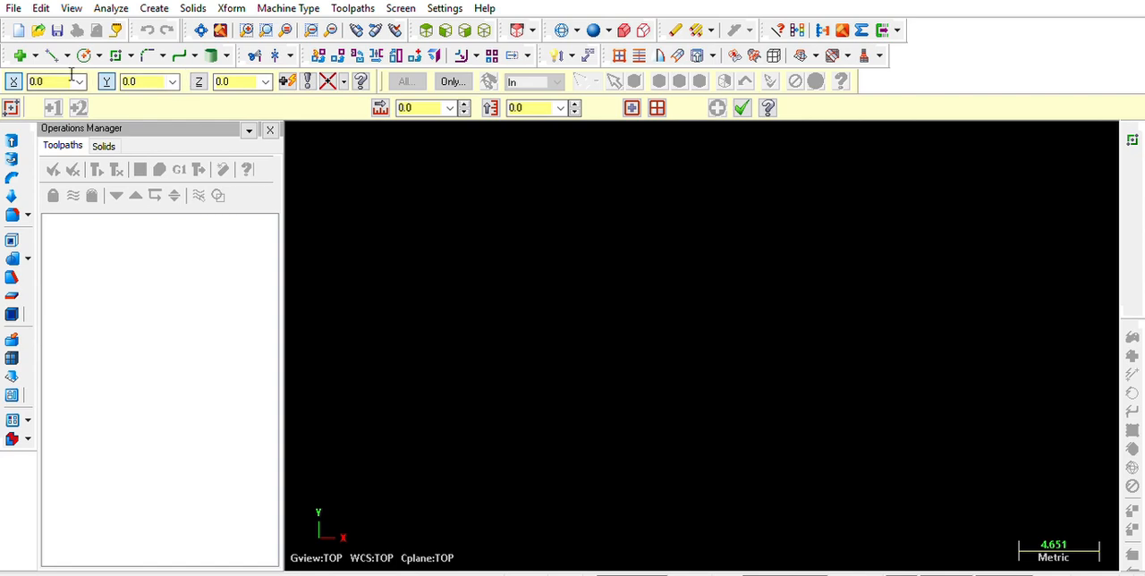
left_click(1035, 266)
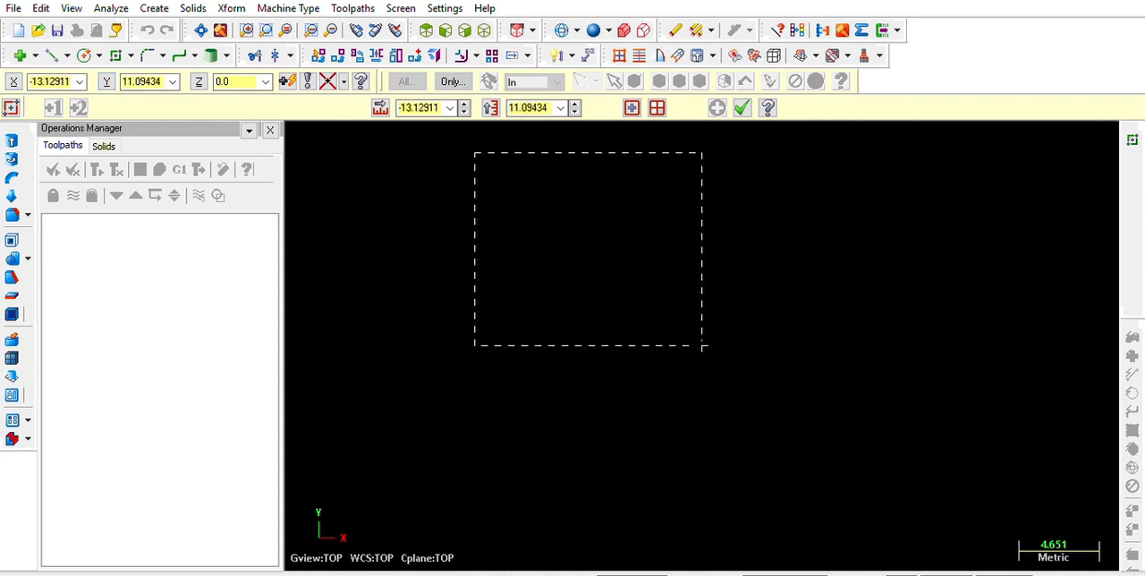
Set the rectangle's width and height to 500 mm each and finish it
left_click(434, 103)
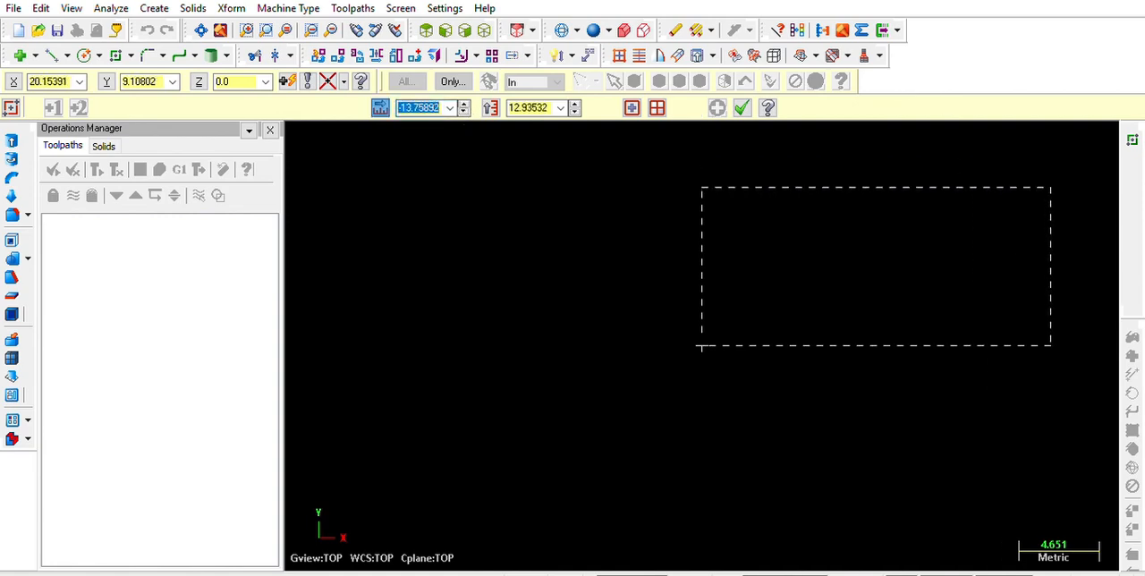
type("500")
key("Tab")
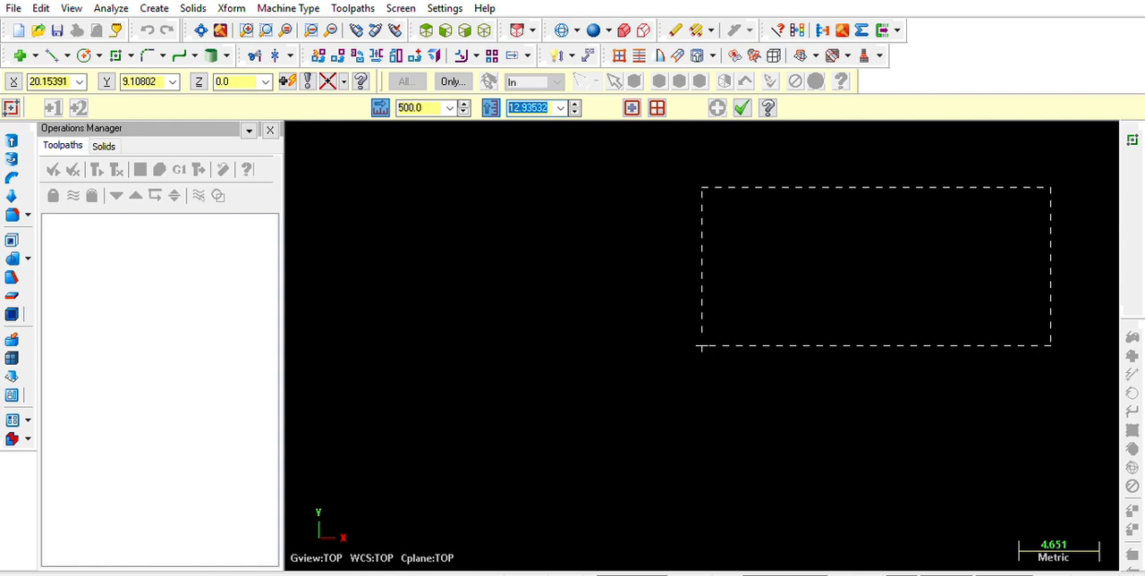
type("500")
key("Return")
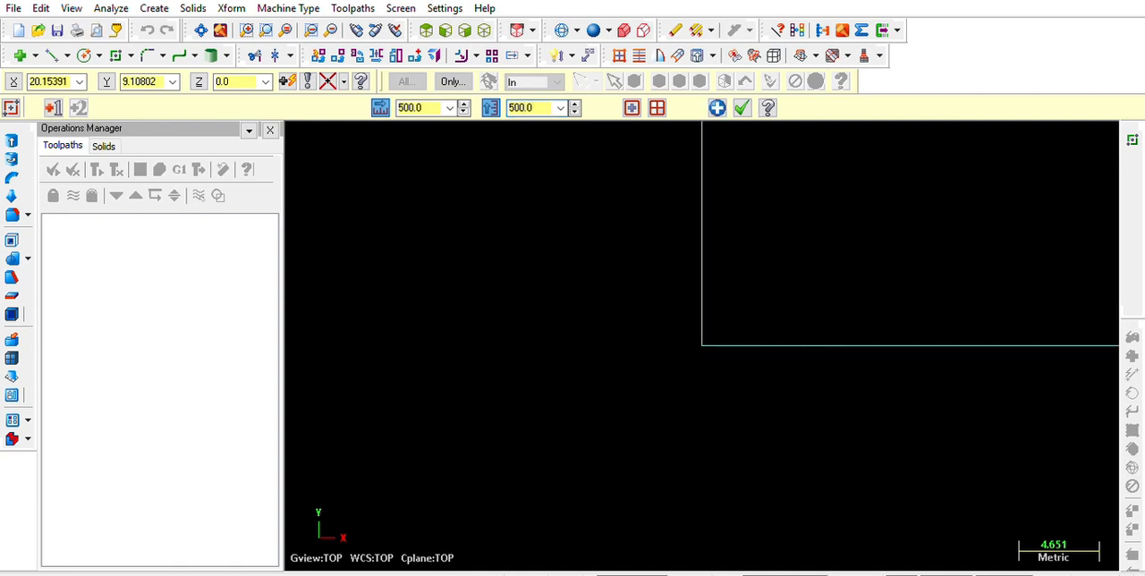
left_click(742, 108)
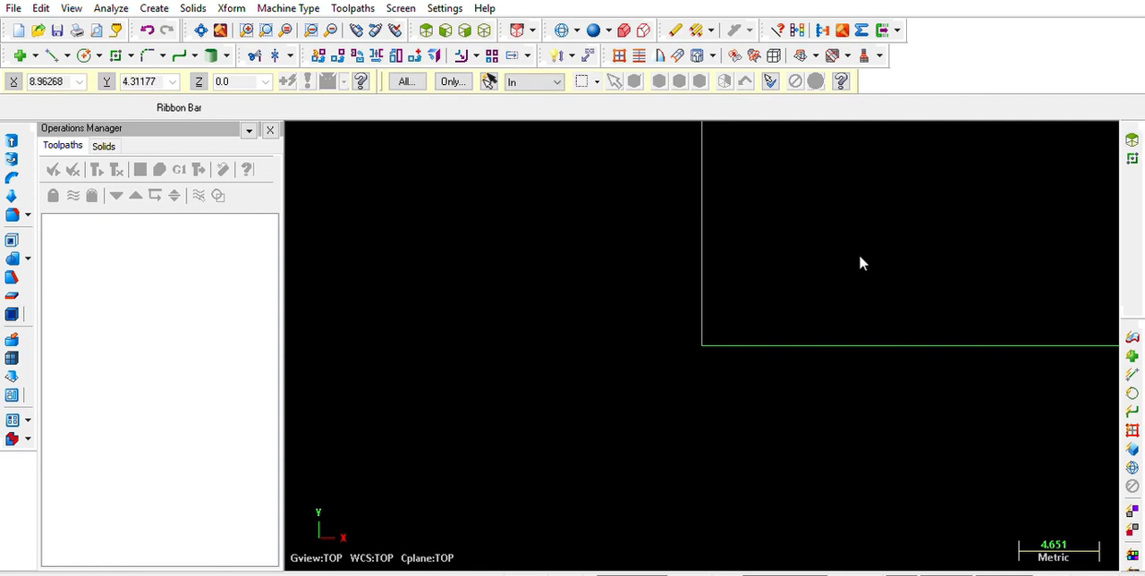
key("alt+F1")
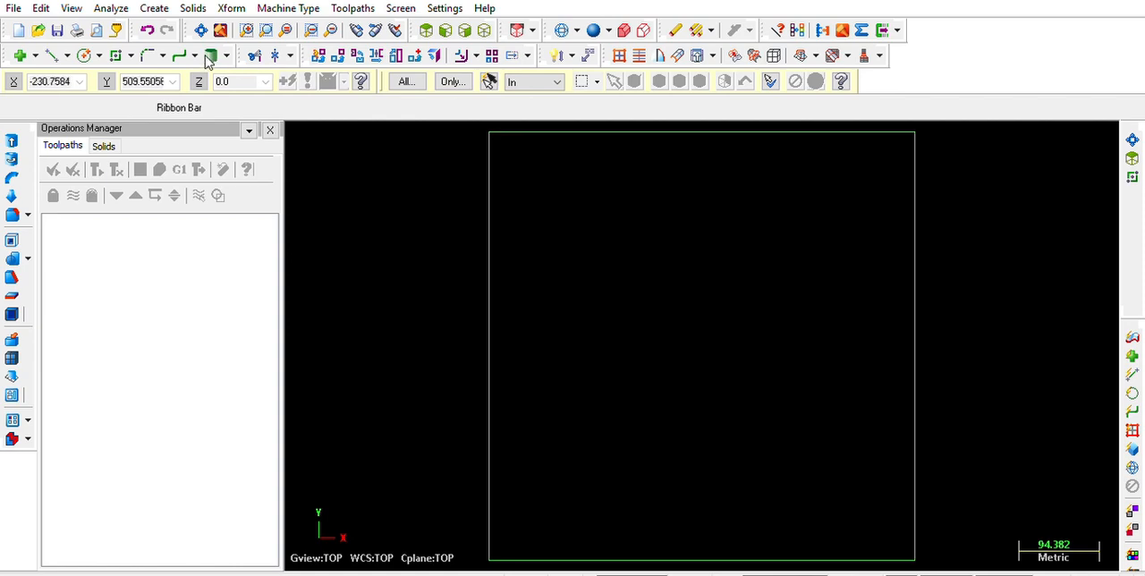
Start a second rectangle inside the first with its first corner at X 50, Y 50, Z 0
left_click(116, 55)
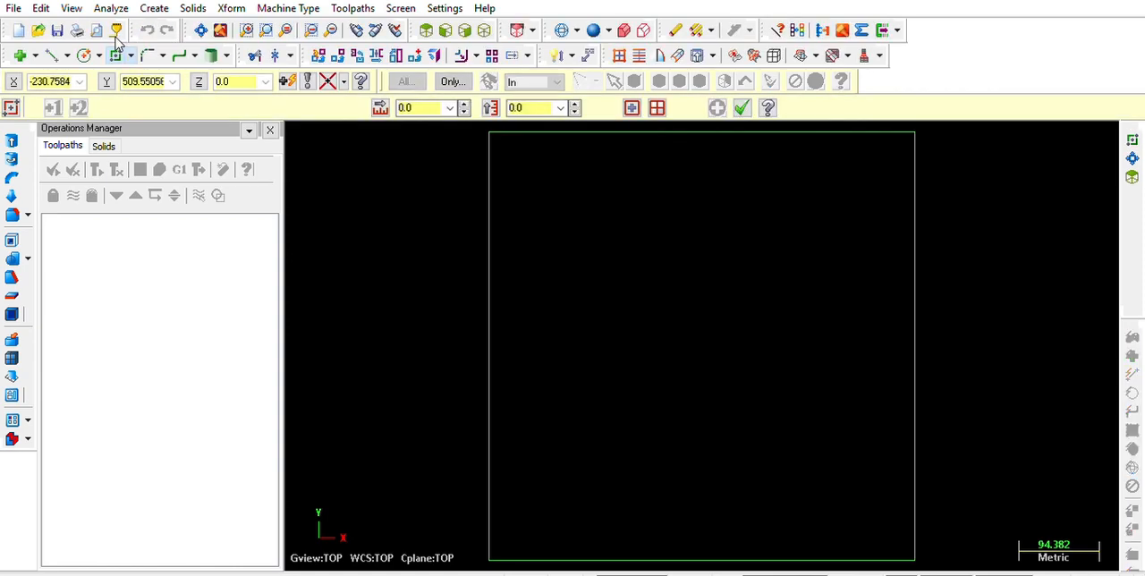
left_click(71, 75)
type("50")
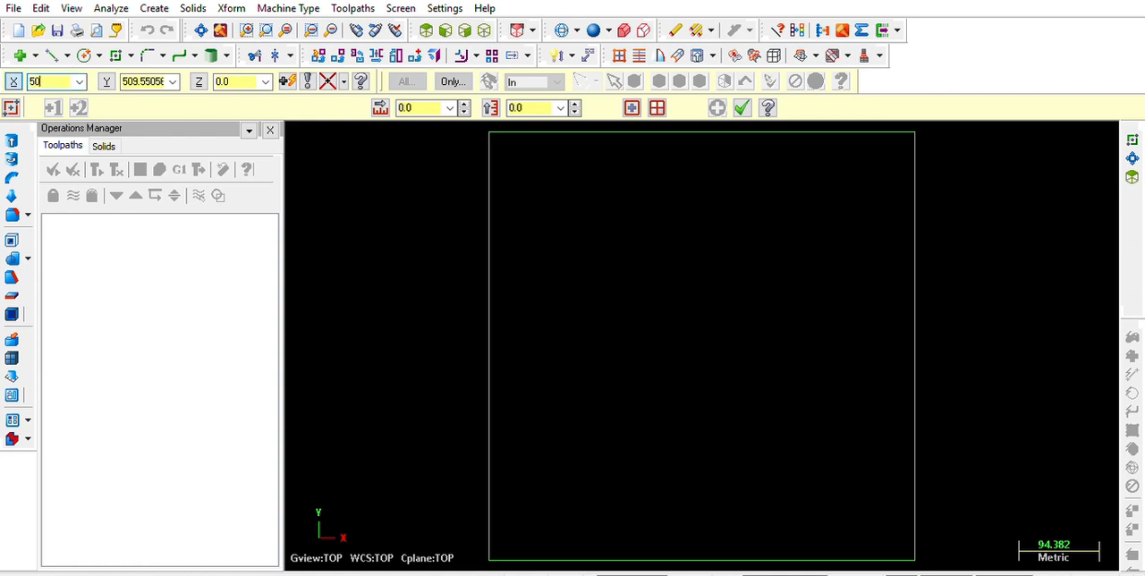
key("Tab")
type("50")
key("Tab")
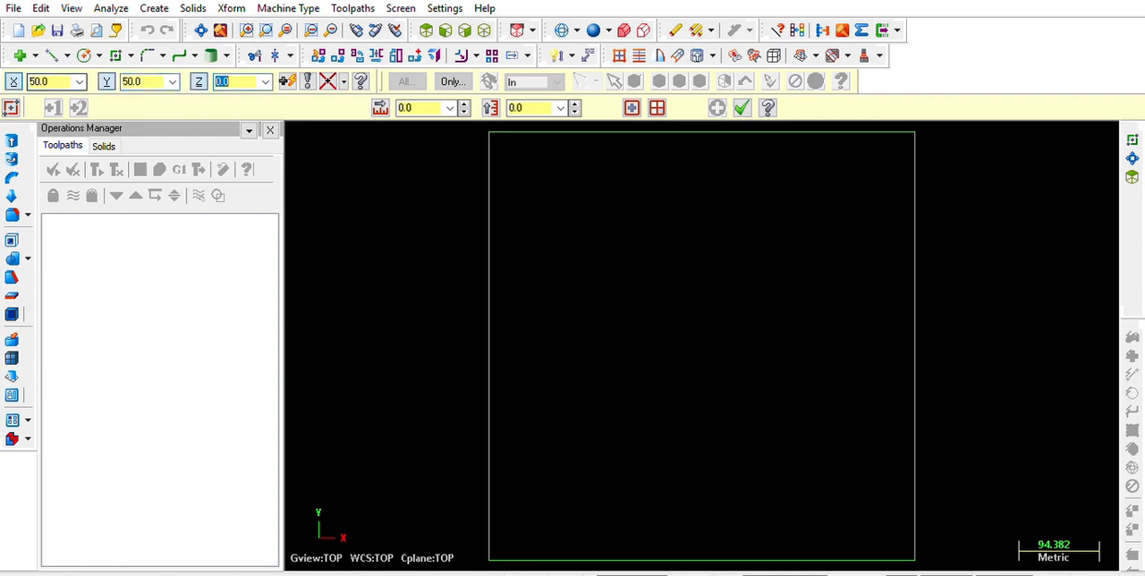
key("Return")
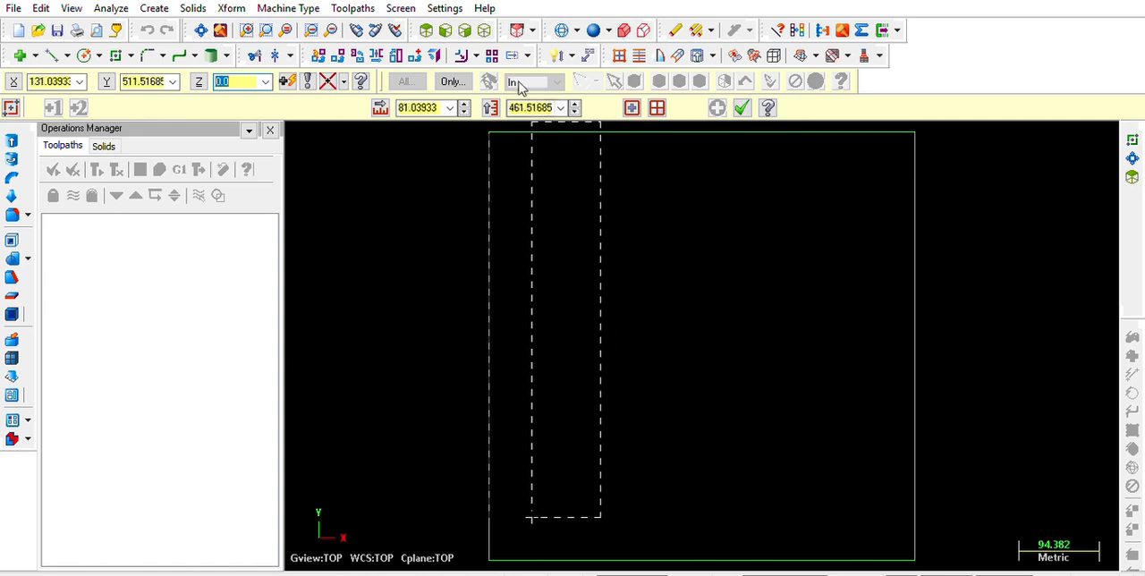
Make the inner rectangle 400 mm wide and 400 mm high and finish it
left_click(416, 108)
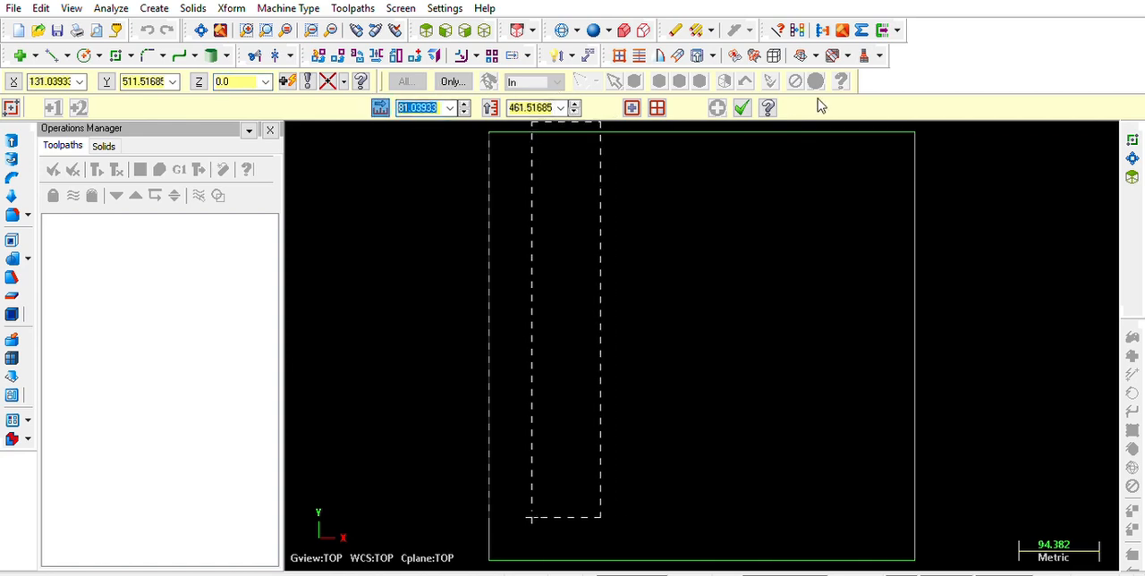
type("400")
key("Tab")
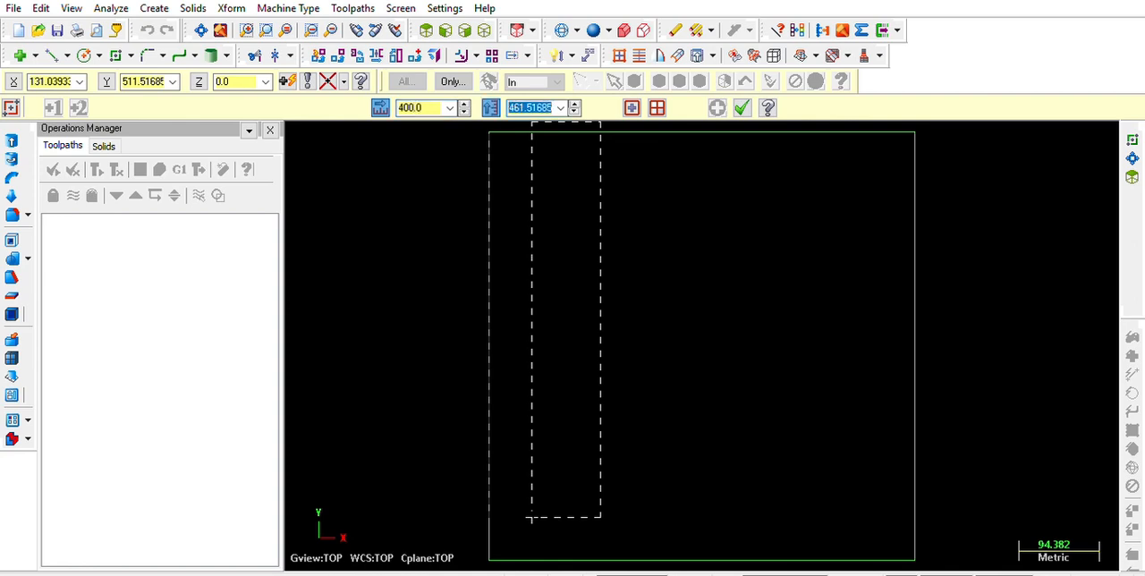
type("400")
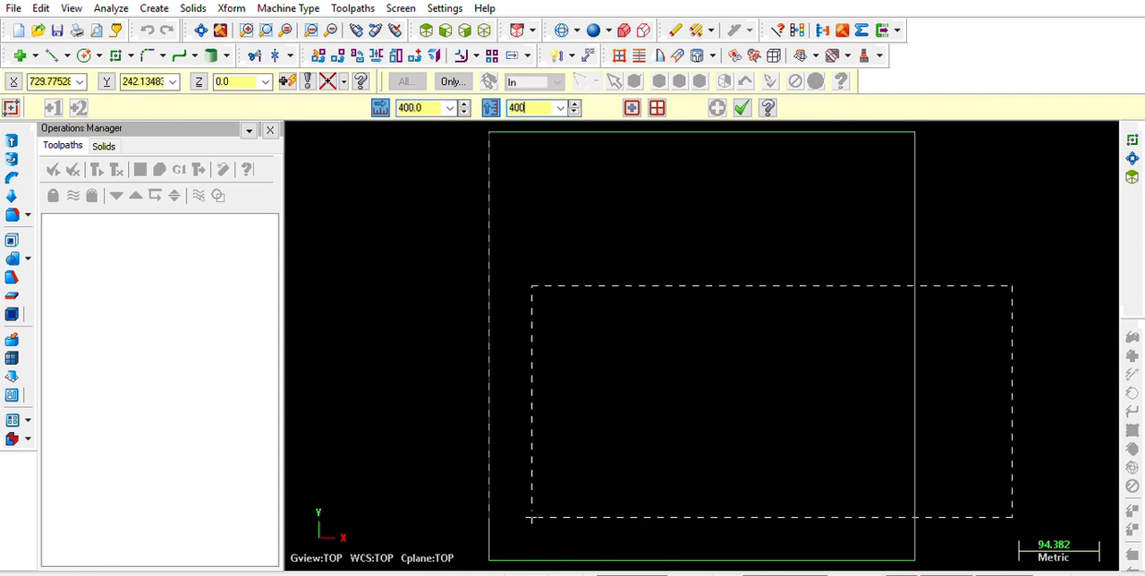
key("Return")
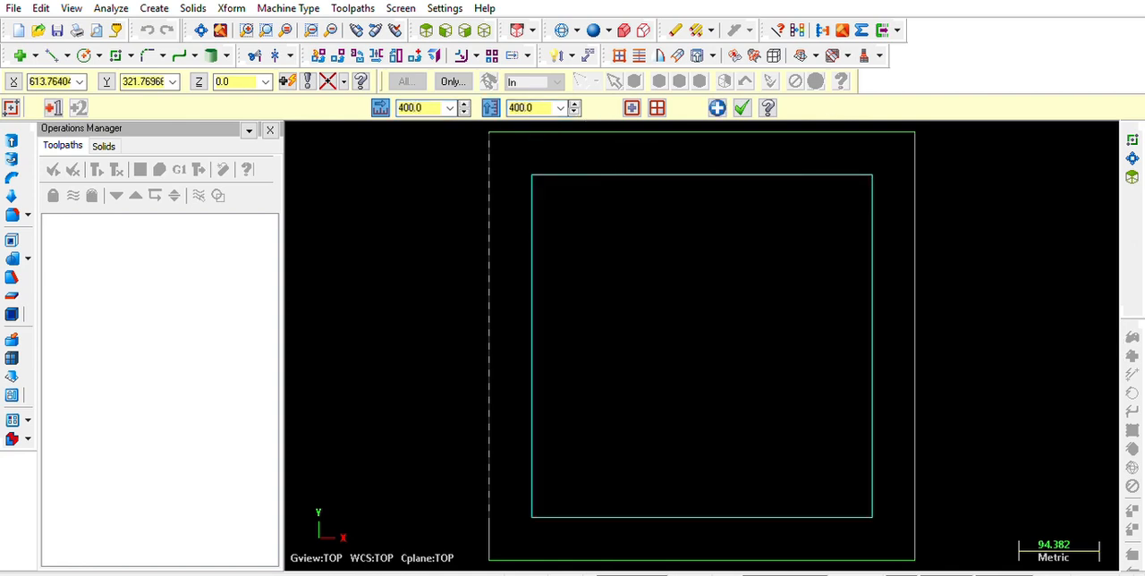
left_click(742, 108)
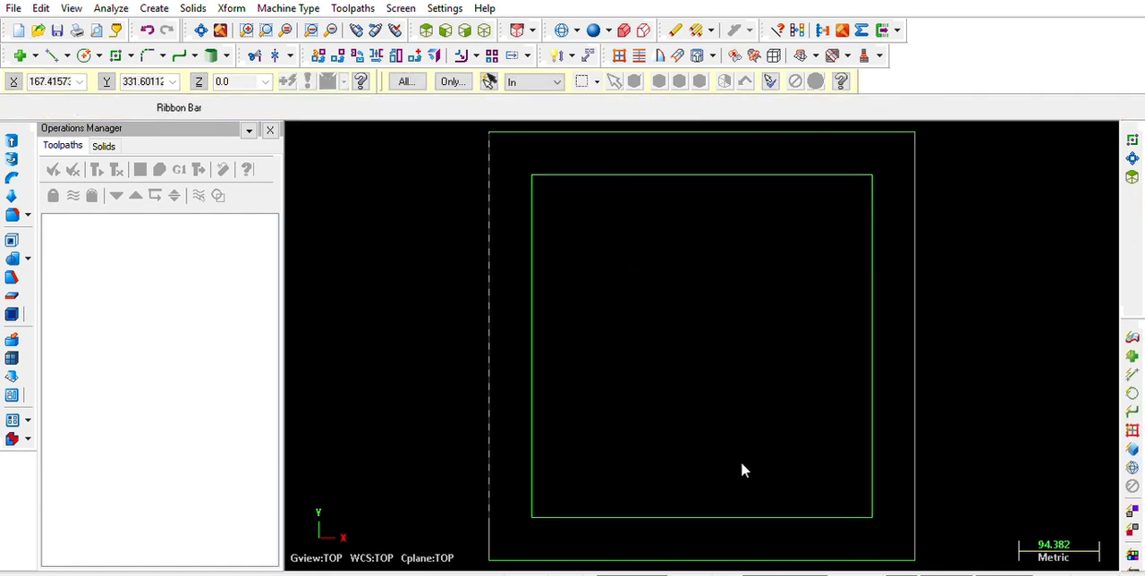
Extrude the outer 500 mm square downward into a solid body
key("alt+7")
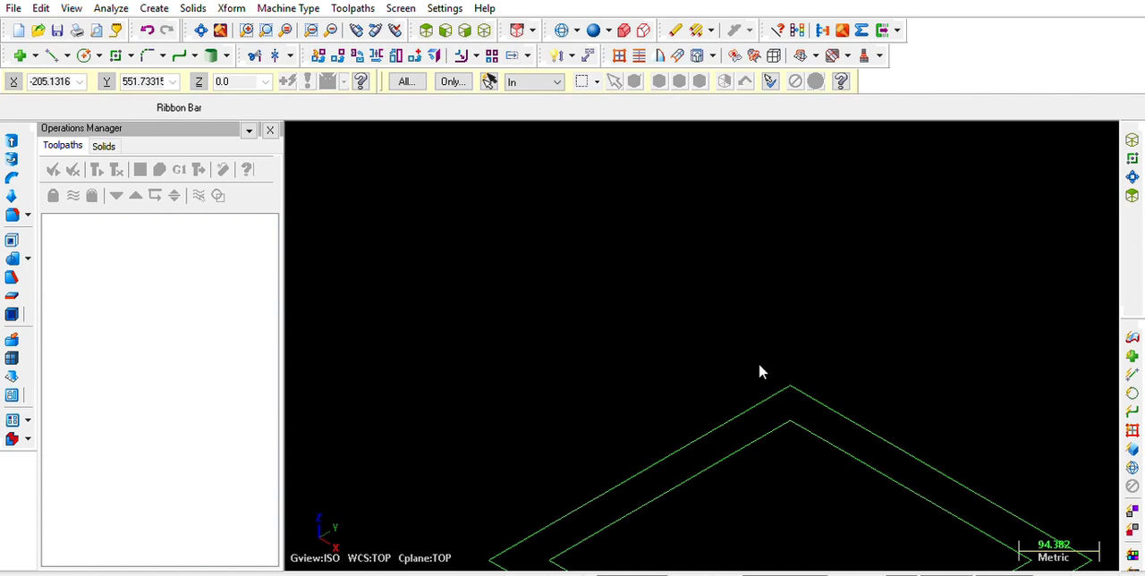
key("alt+F1")
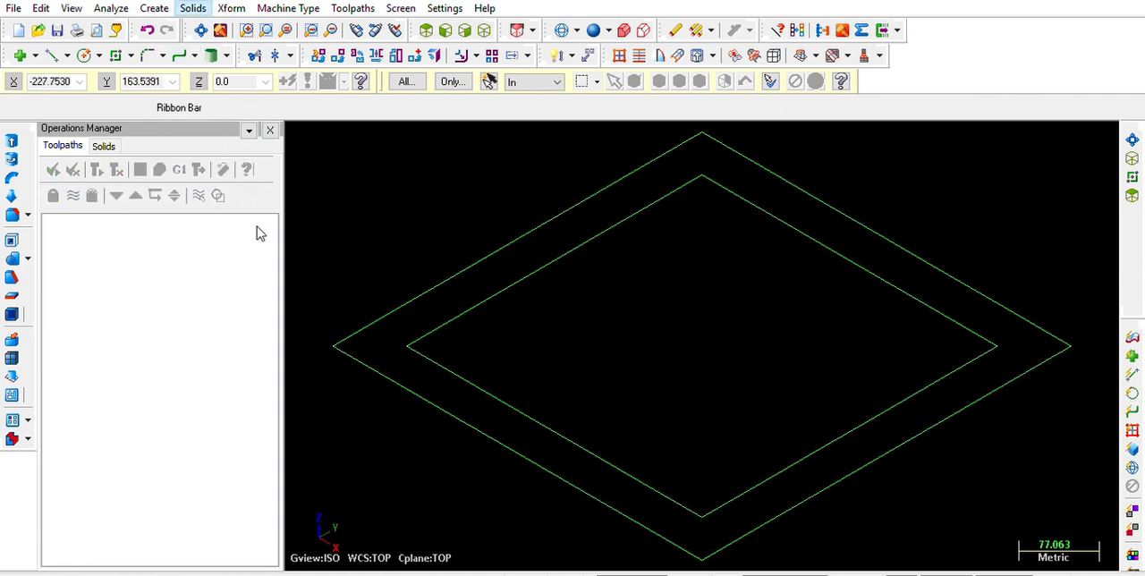
left_click(264, 21)
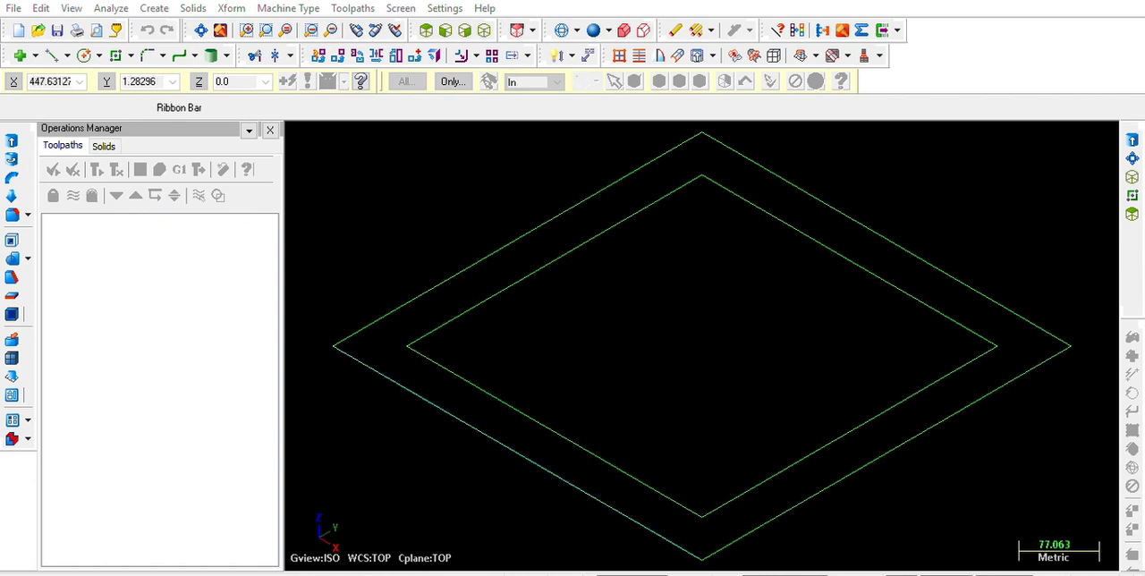
left_click(678, 545)
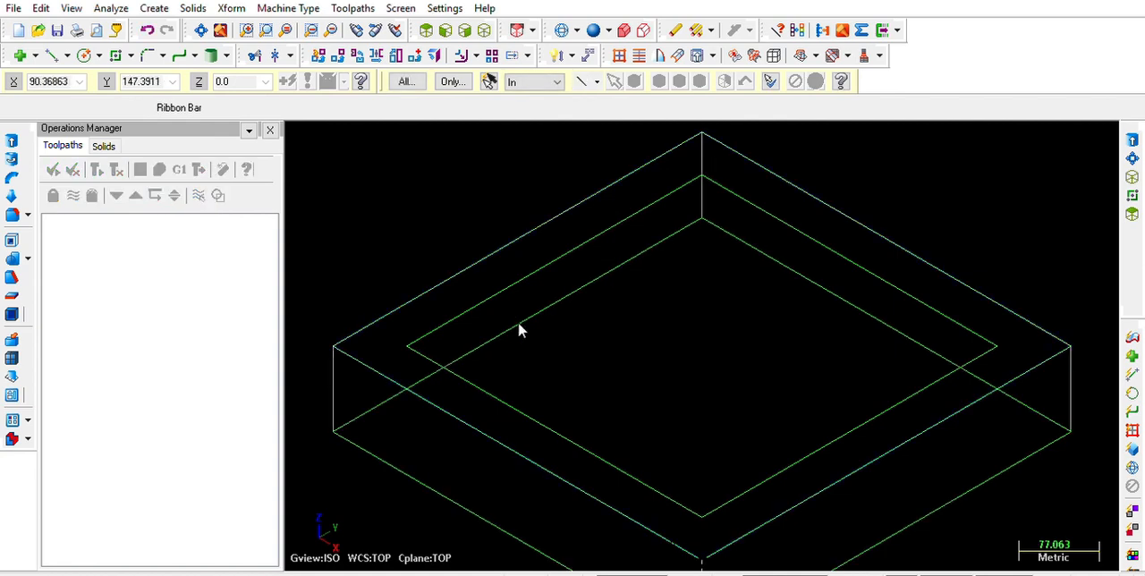
Extrude the inner 400 mm square downward as a cut to form a pocket in the block
key("alt+F1")
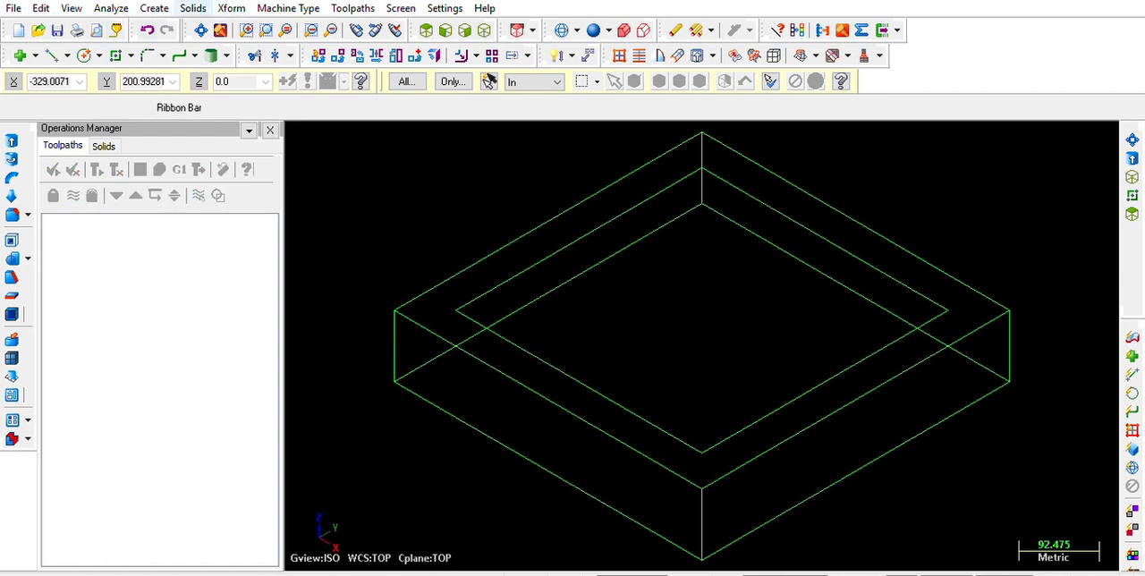
left_click(194, 8)
left_click(260, 24)
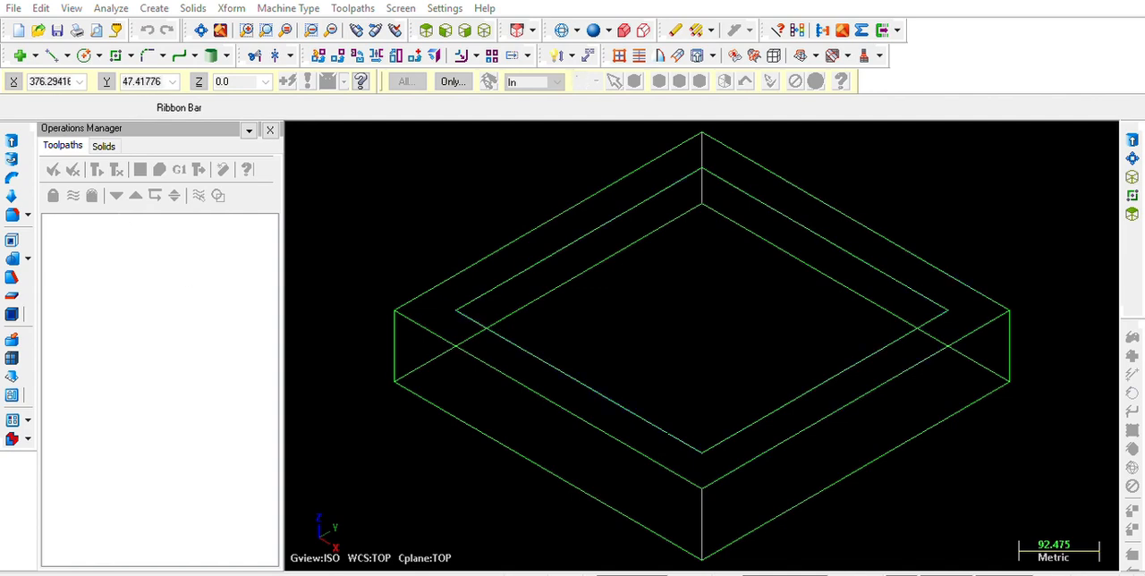
left_click(676, 437)
left_click(117, 542)
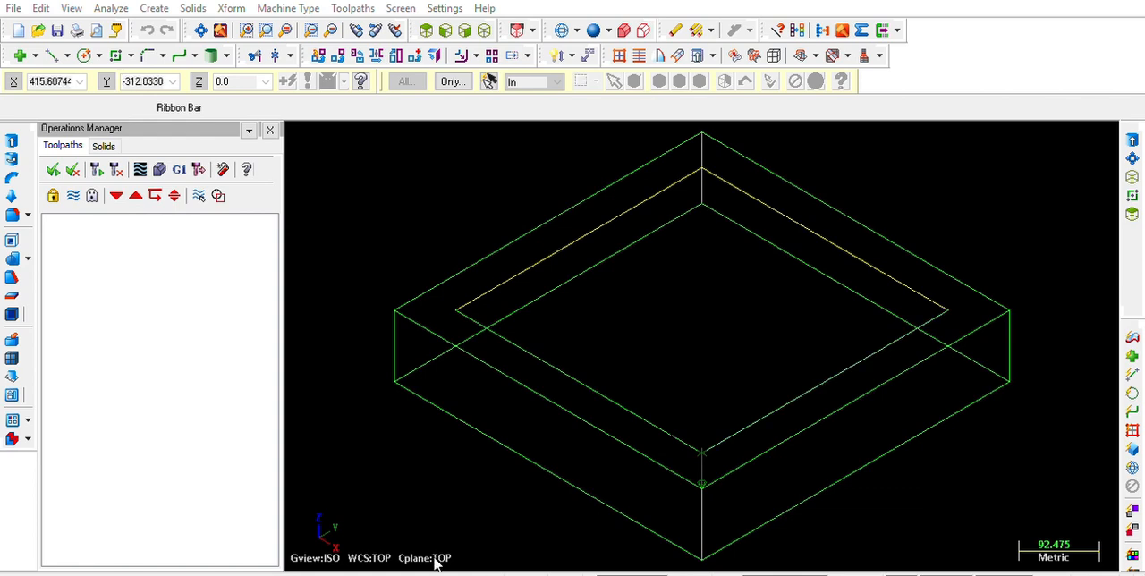
left_click(157, 464)
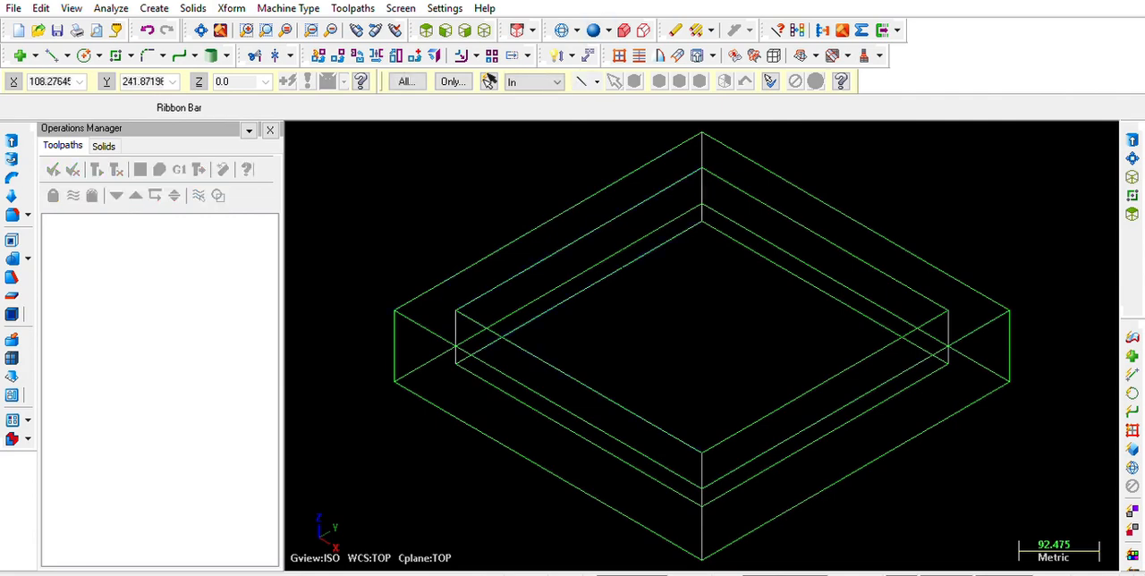
Examine the pocketed block from an angle in both shaded and wireframe display, ending in shaded display
middle_click_drag(609, 261, 609, 283)
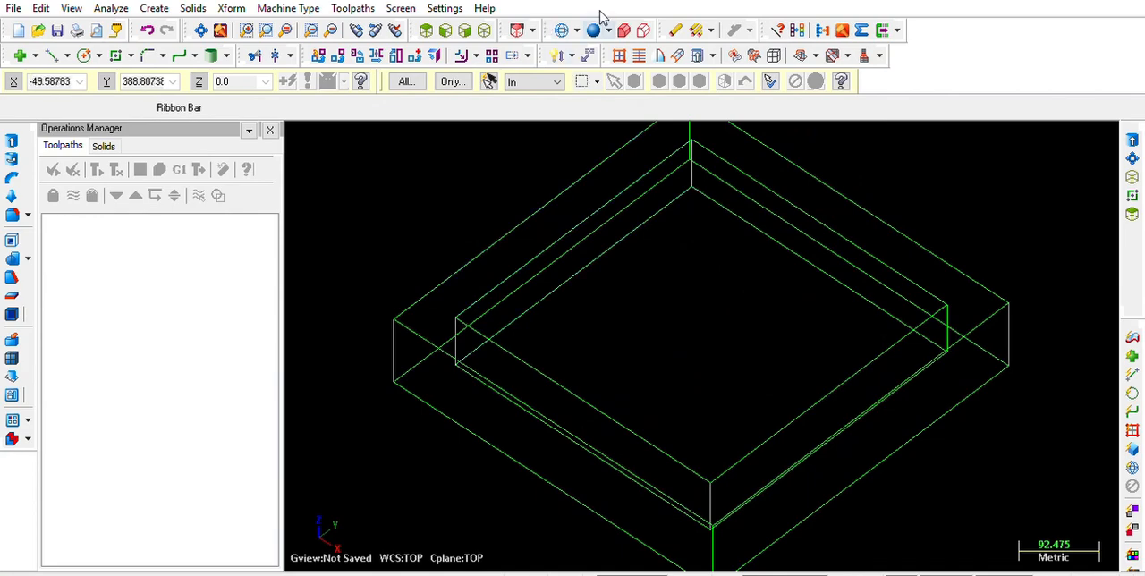
left_click(595, 30)
mouse_move(787, 362)
middle_mouse_down()
mouse_move(776, 352)
mouse_move(805, 322)
mouse_move(673, 380)
mouse_move(711, 325)
mouse_move(828, 351)
mouse_move(849, 339)
mouse_move(791, 348)
middle_mouse_up()
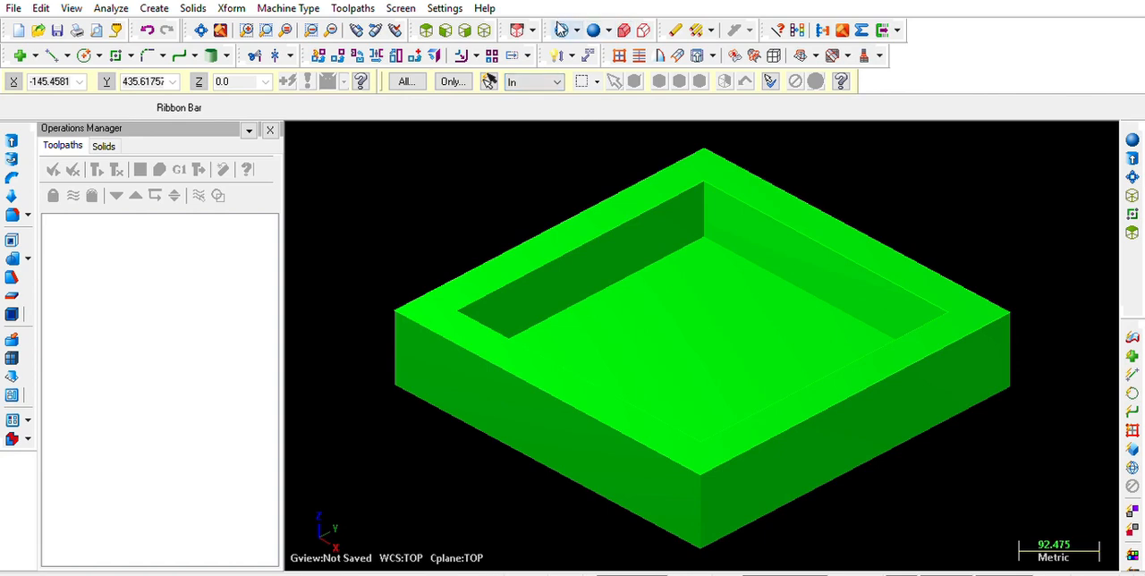
left_click(561, 27)
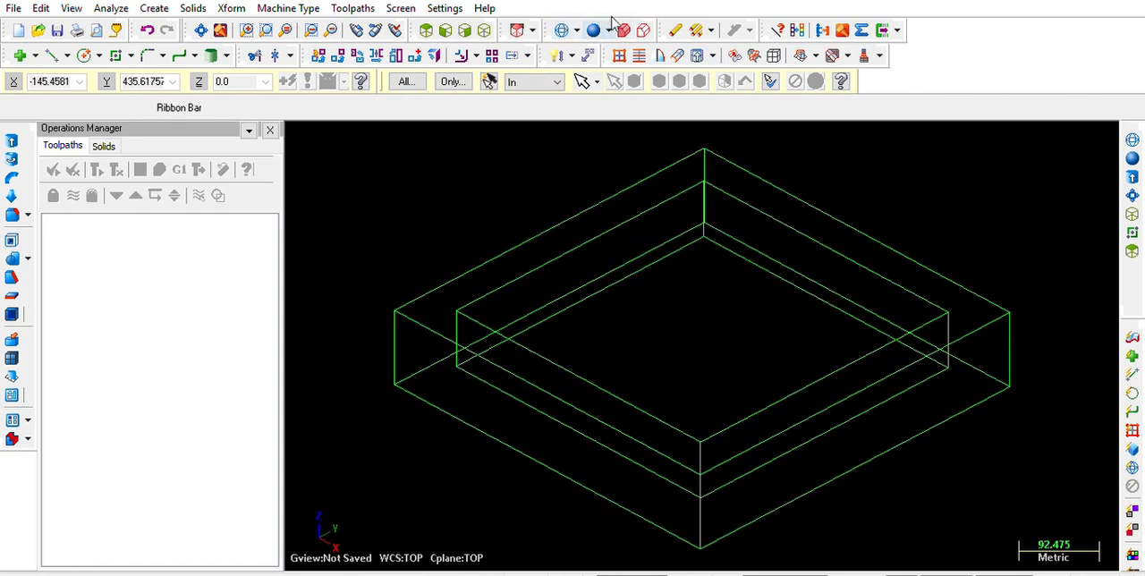
left_click(596, 27)
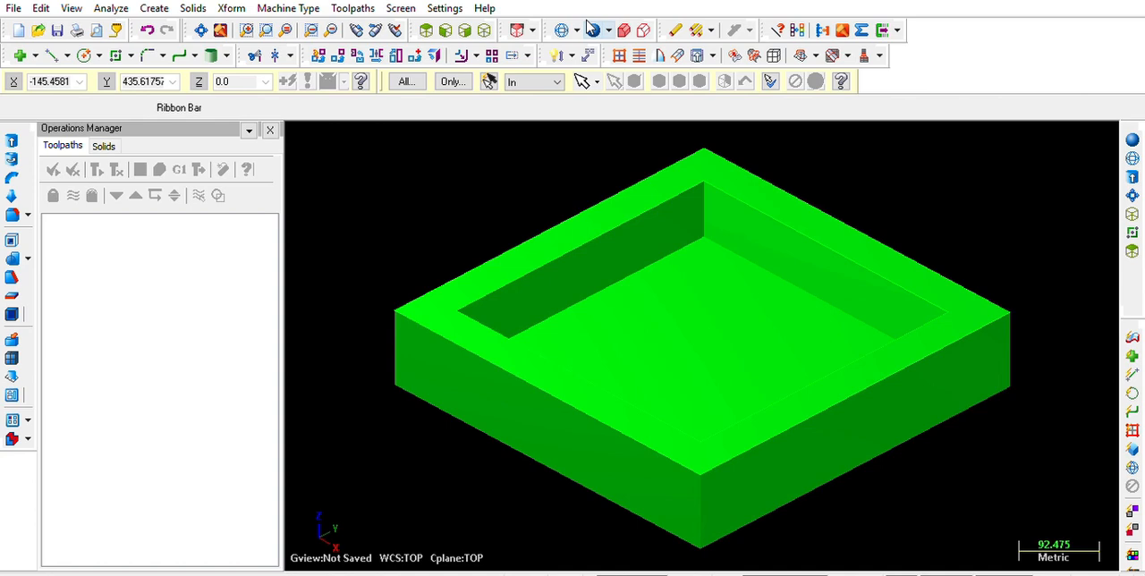
left_click(562, 27)
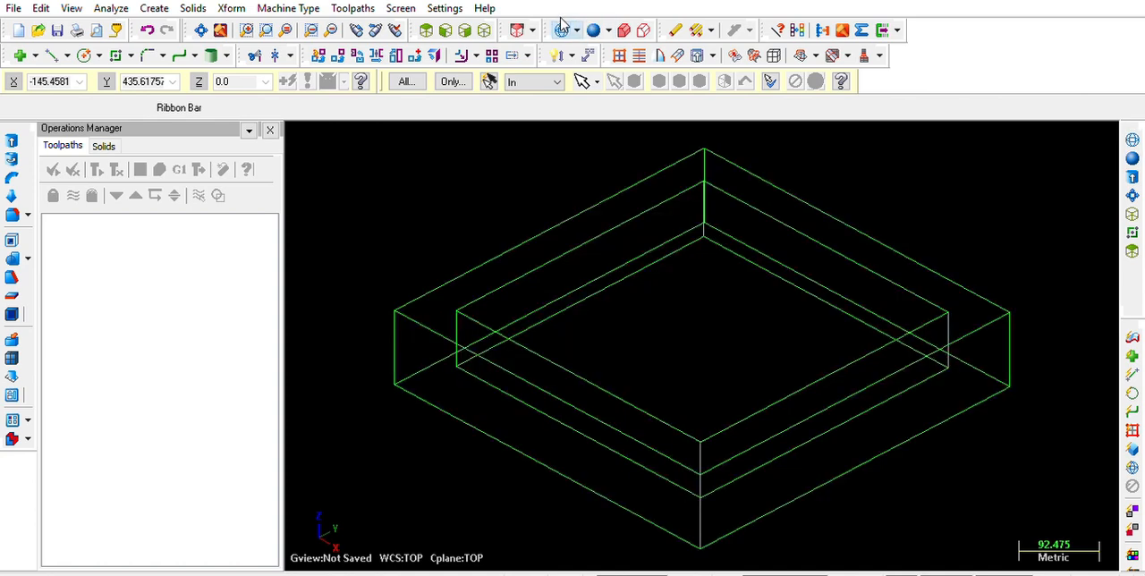
left_click(594, 30)
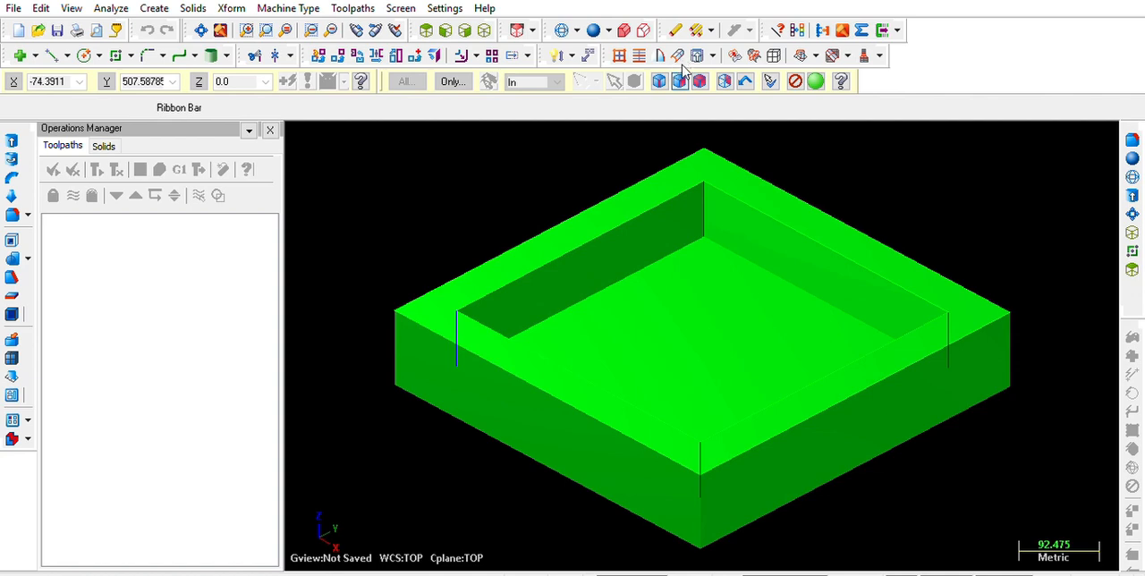
Fillet the pocket's floor edges and vertical corner edges to round the inside of the pocket
left_click(693, 346)
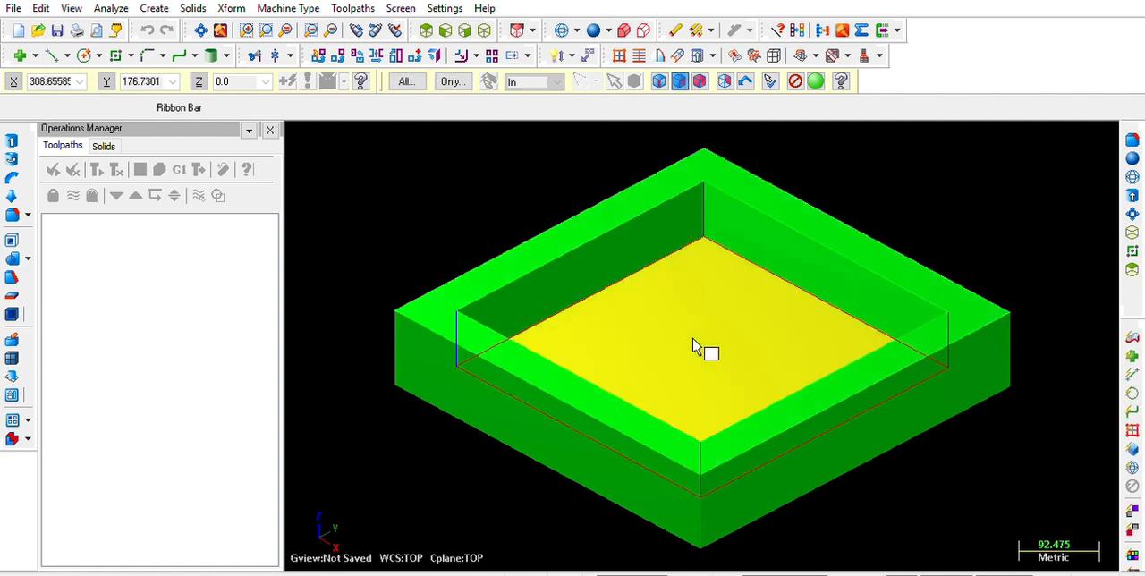
left_click(604, 296)
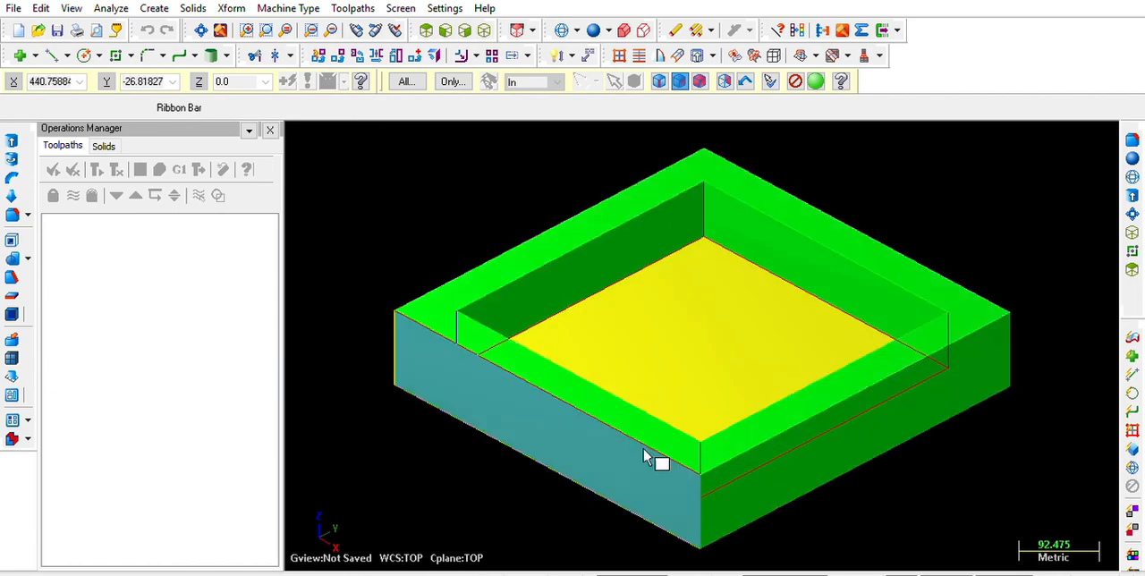
left_click(815, 81)
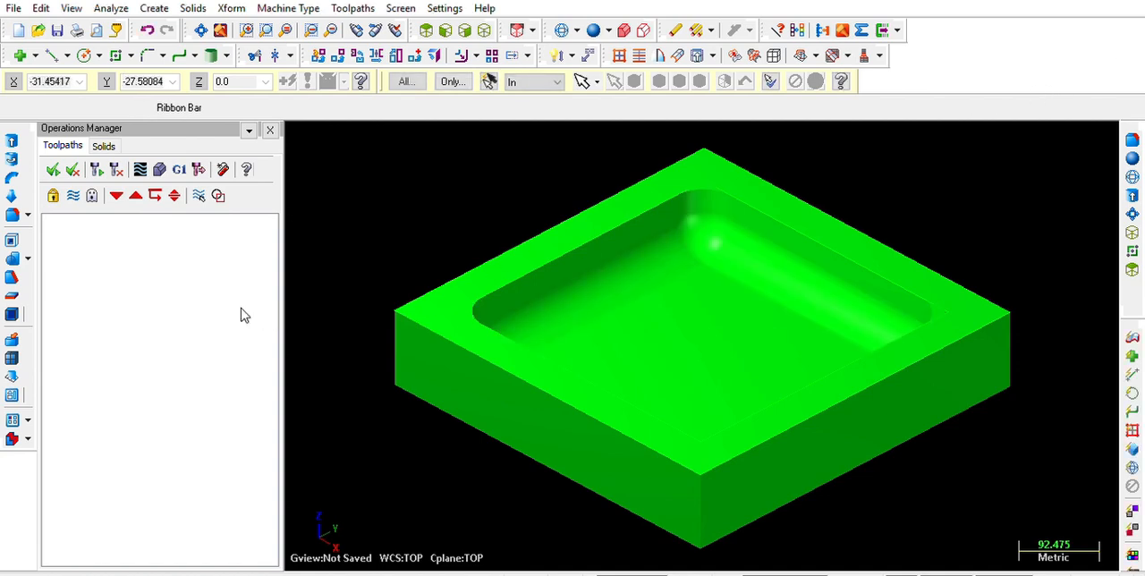
Examine the filleted pocket from several angles above and below, and fit the block in the view
mouse_move(765, 335)
middle_mouse_down()
mouse_move(757, 256)
mouse_move(757, 294)
mouse_move(837, 356)
mouse_move(760, 323)
mouse_move(665, 374)
mouse_move(733, 332)
mouse_move(757, 332)
middle_mouse_up()
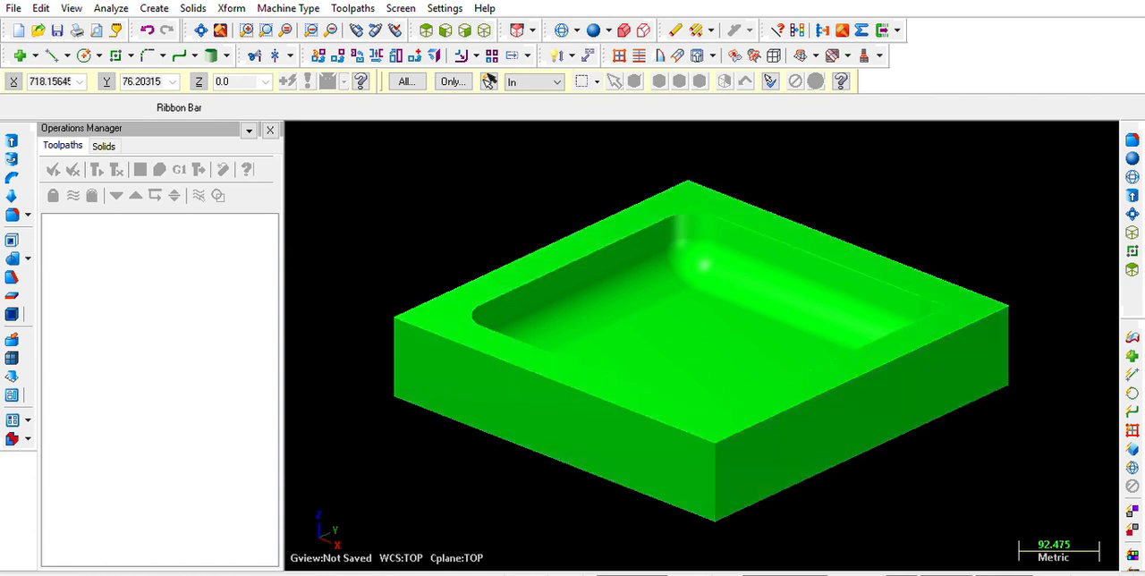
mouse_move(659, 289)
middle_mouse_down()
mouse_move(657, 422)
mouse_move(657, 348)
mouse_move(681, 286)
middle_mouse_up()
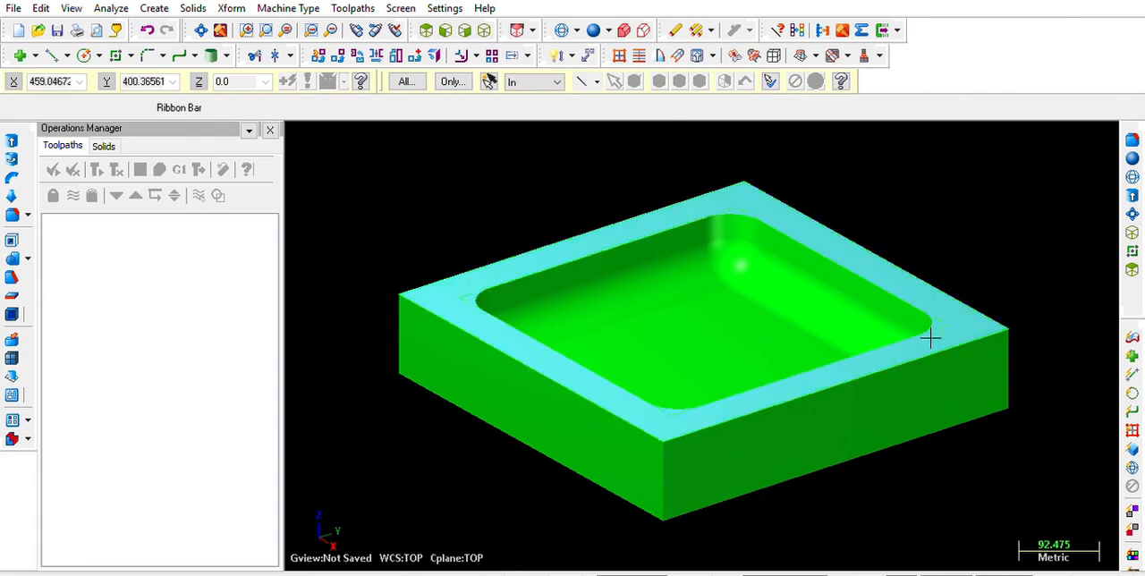
middle_click_drag(606, 320, 782, 479)
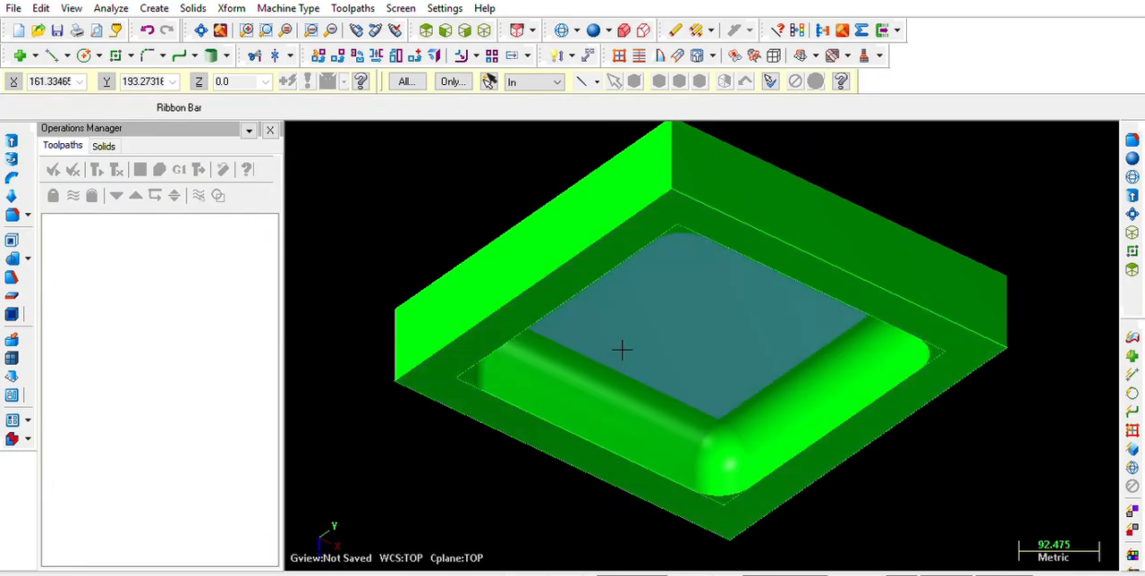
middle_click_drag(679, 410, 647, 274)
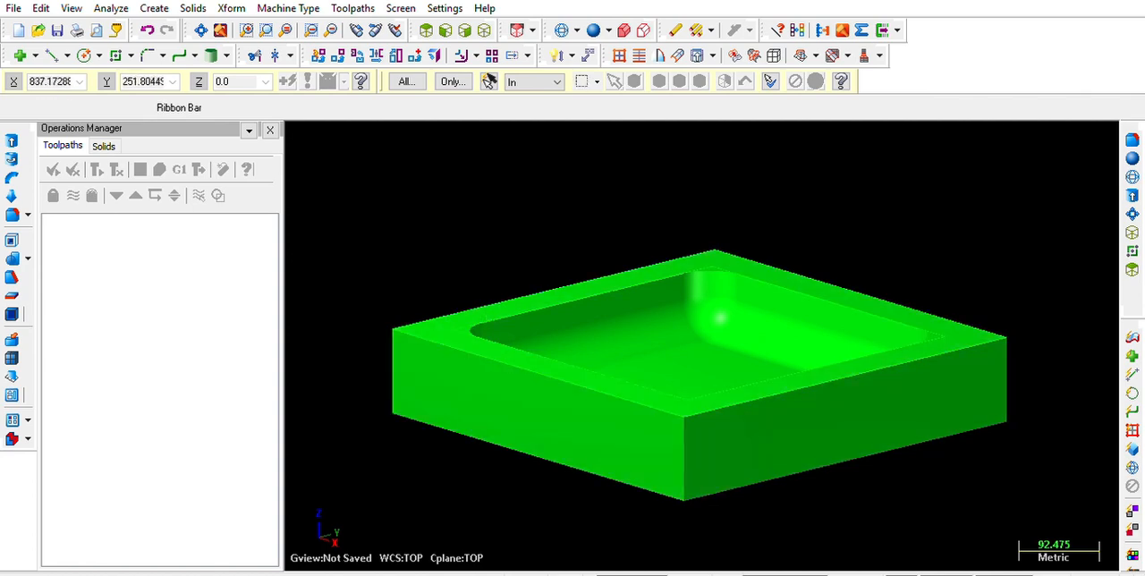
middle_click_drag(520, 239, 514, 256)
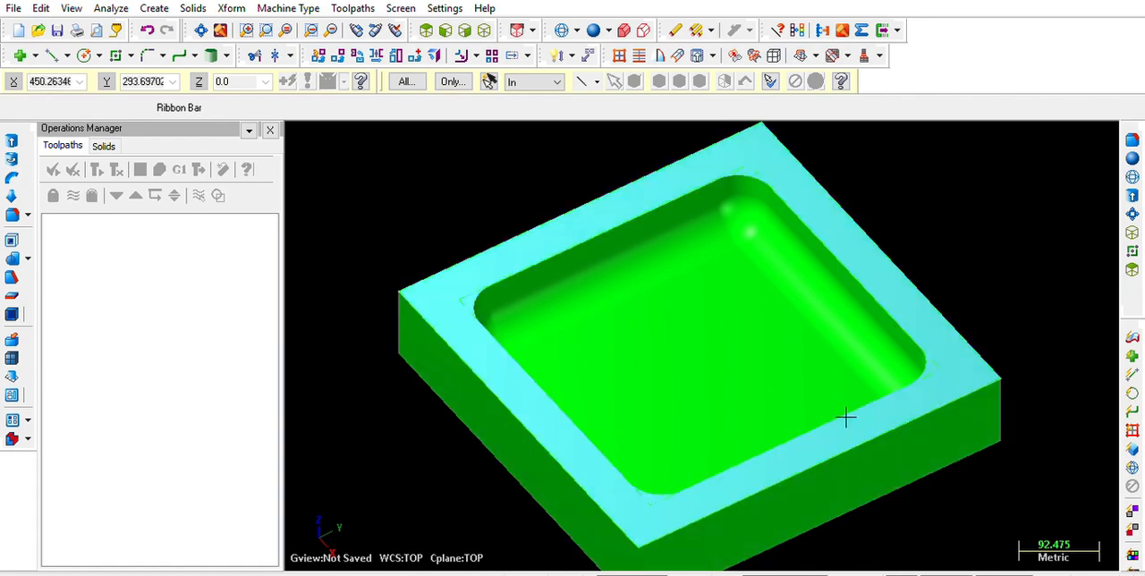
key("alt+F1")
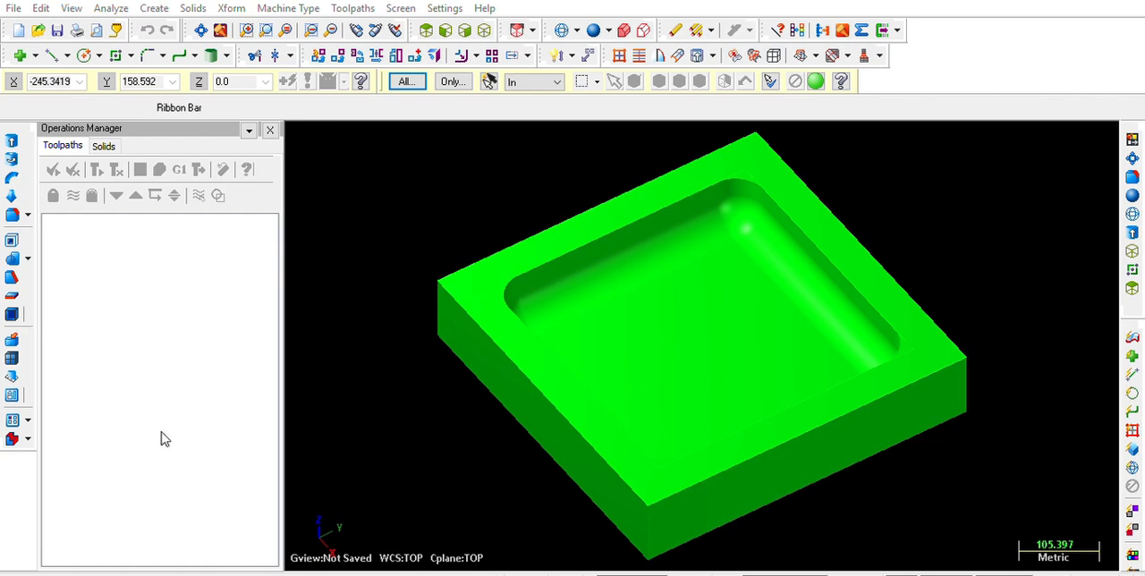
Place the block on a level named SOLID JOB and its solid on a level named SURFACE JOB
left_click(255, 7)
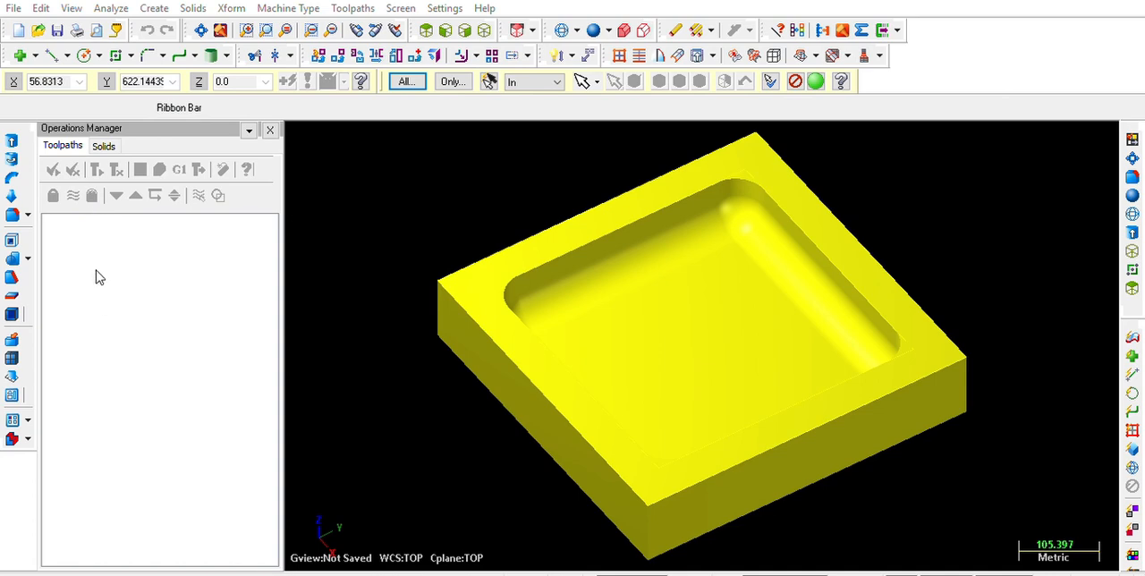
key("Return")
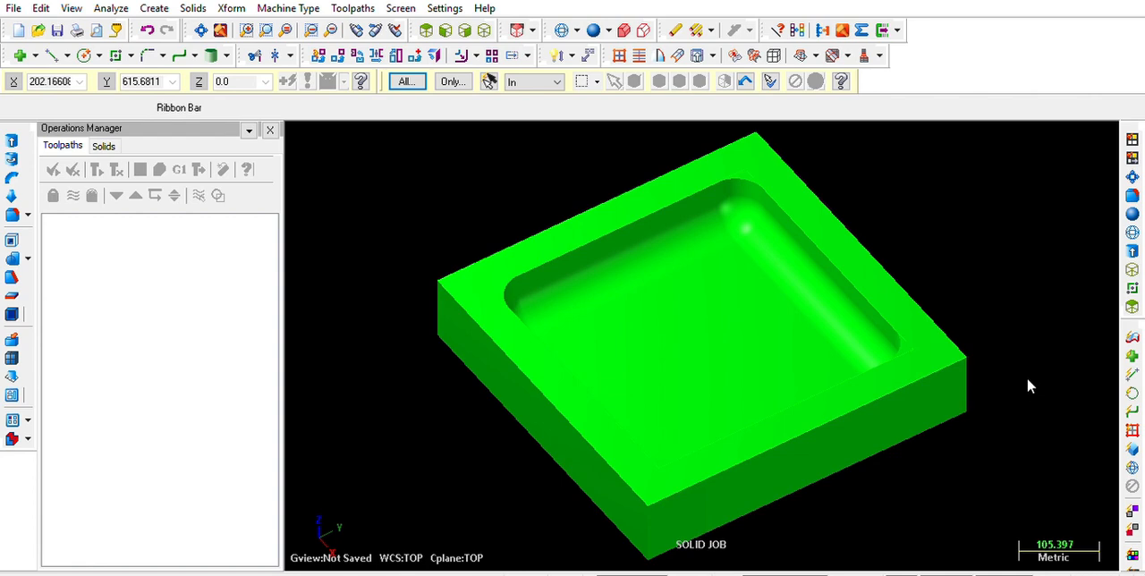
key("alt+7")
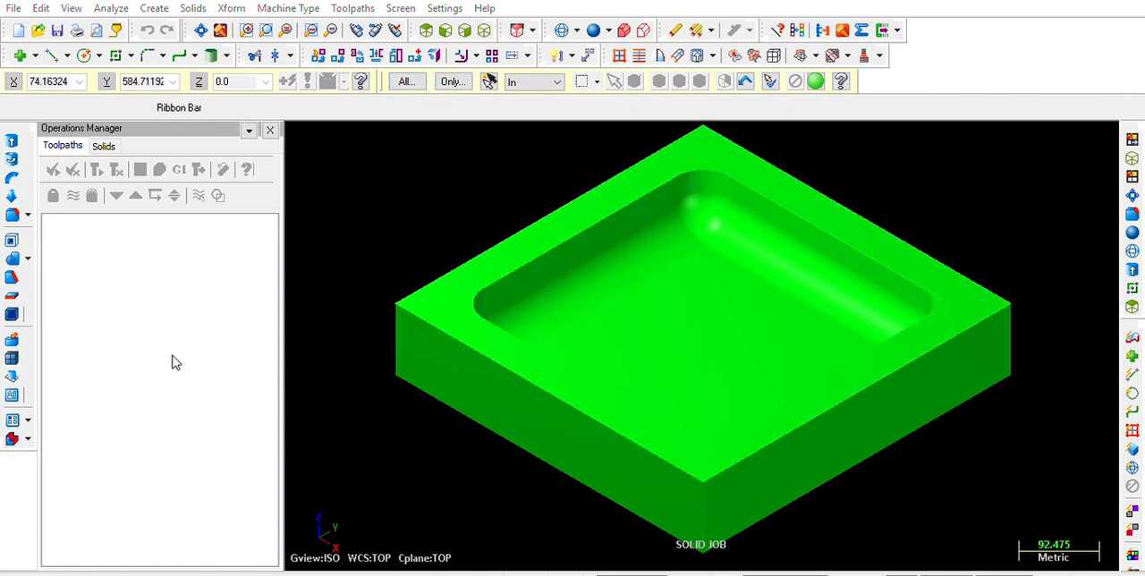
key("ctrl+a")
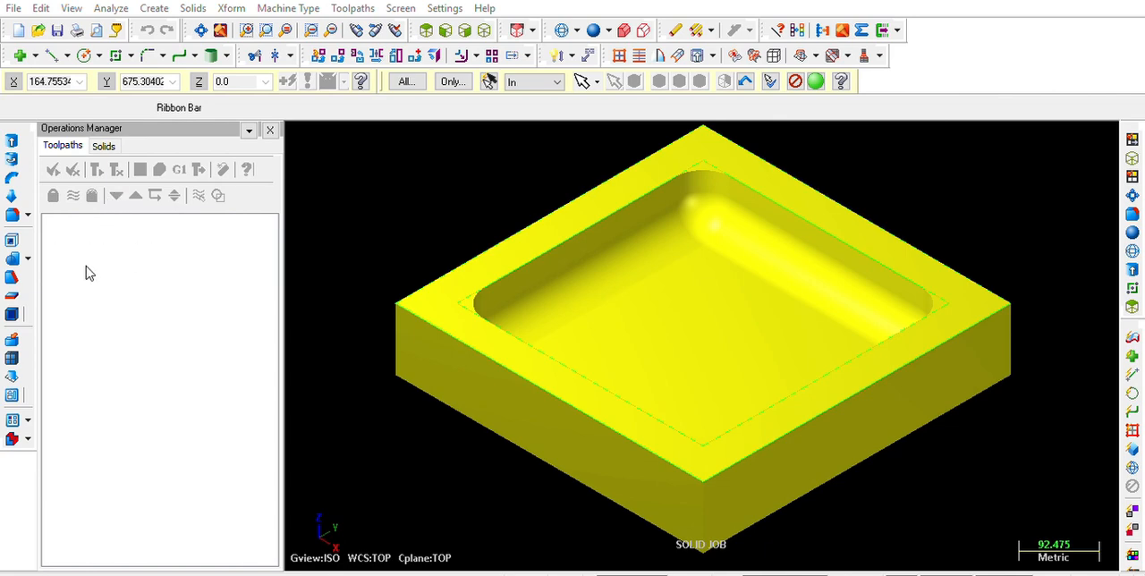
key("Escape")
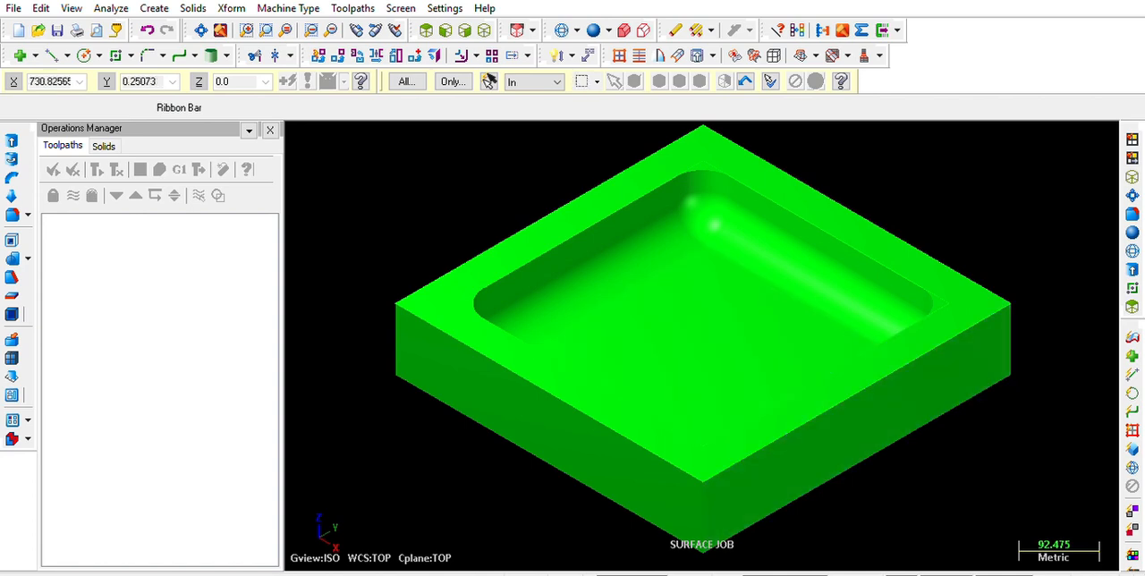
Change the colour of the pocketed solid to yellow
left_click(689, 572)
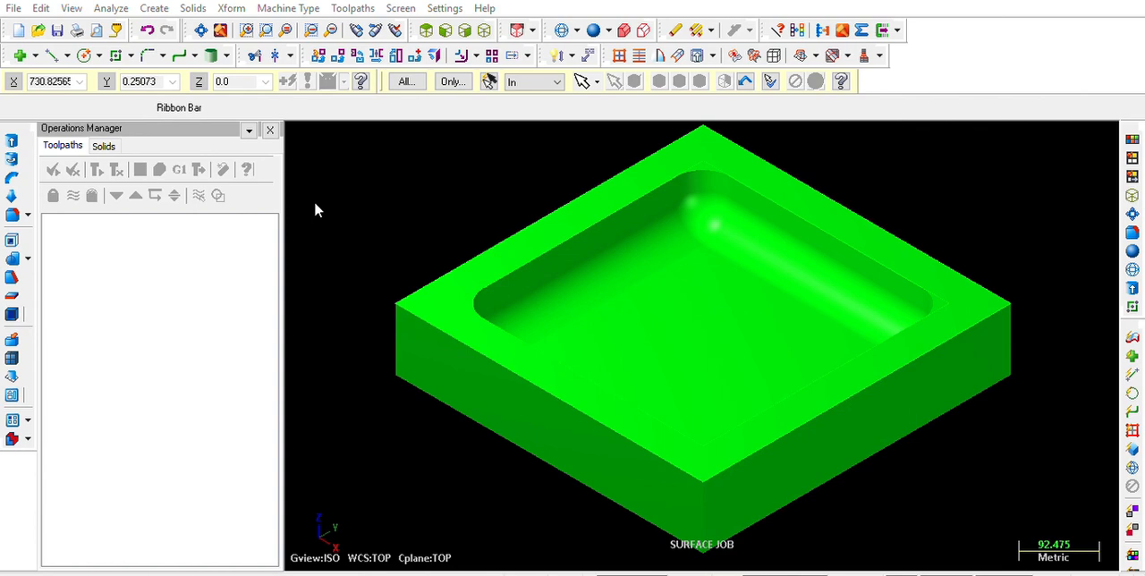
left_click(284, 501)
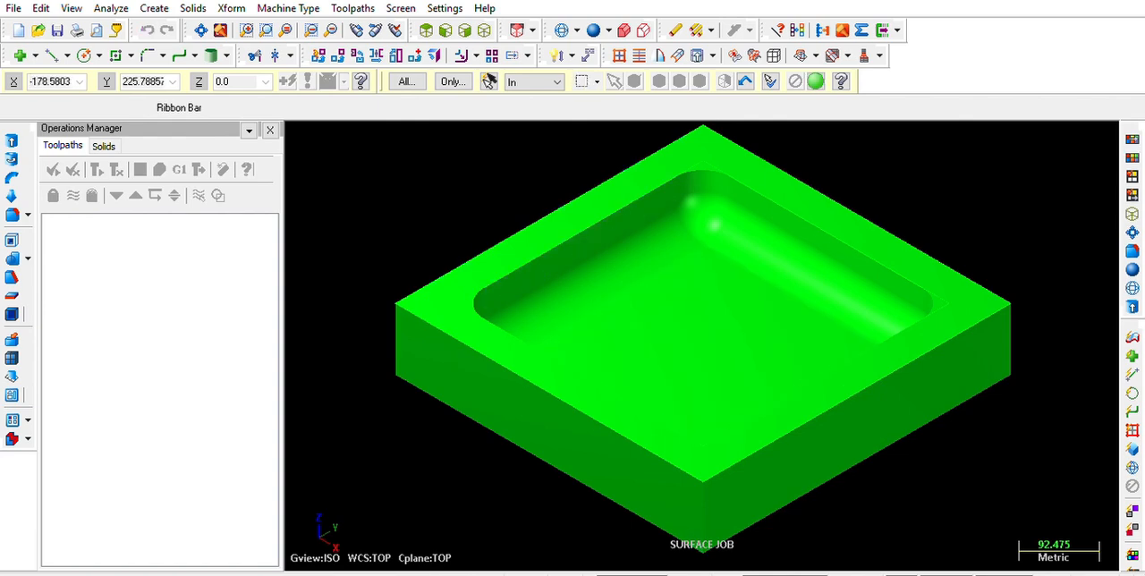
left_click(406, 82)
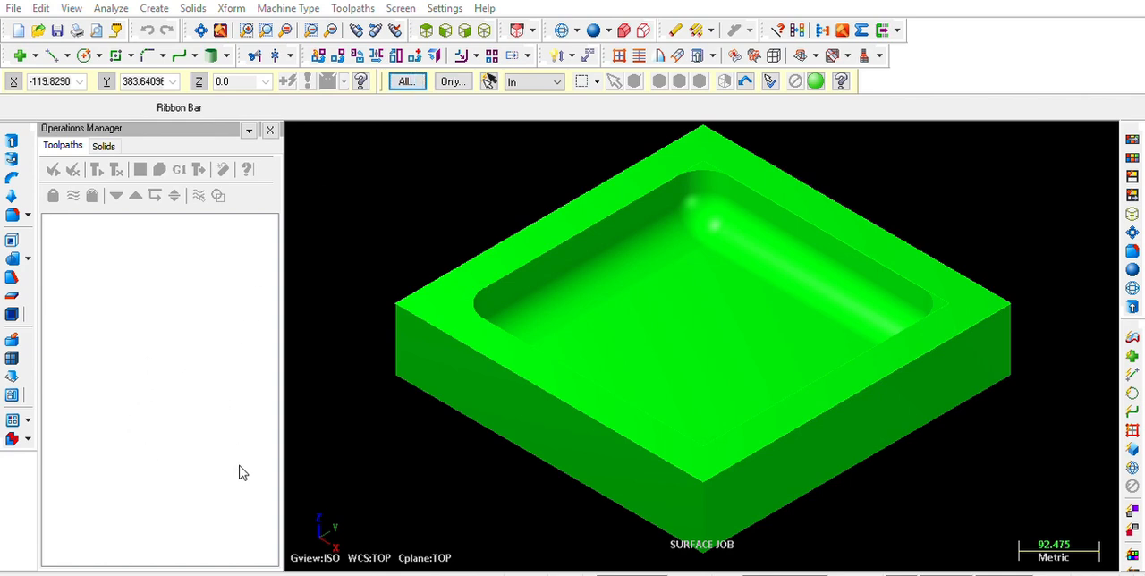
left_click(252, 573)
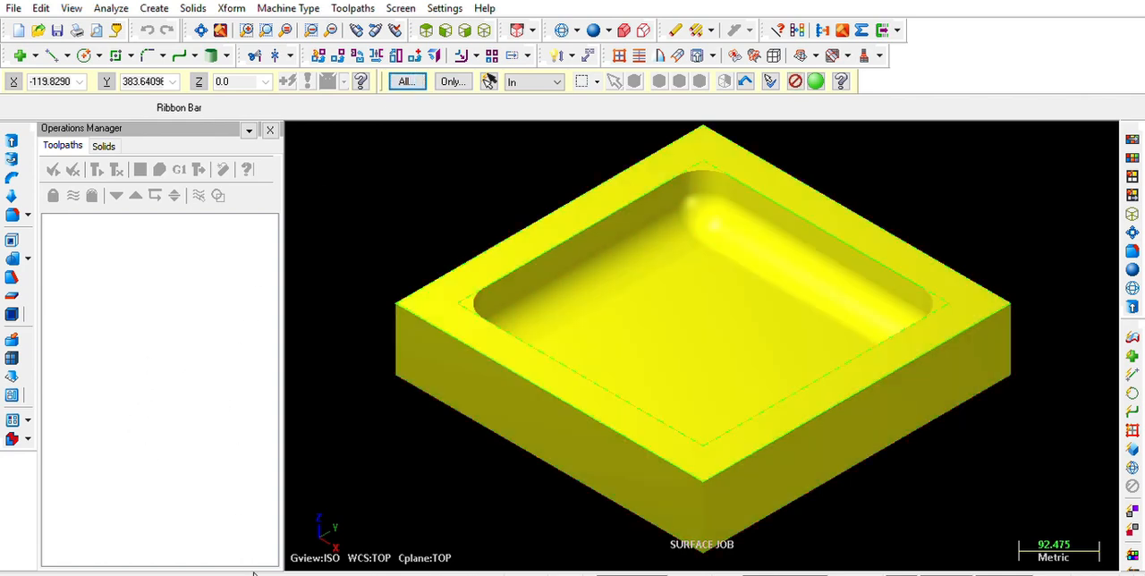
left_click(817, 79)
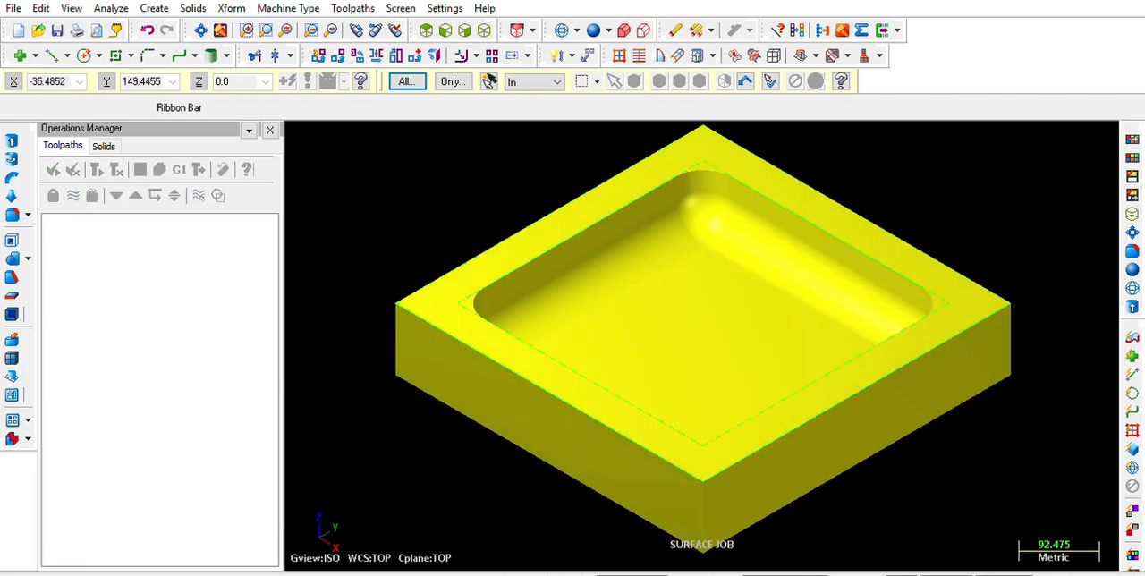
left_click(677, 28)
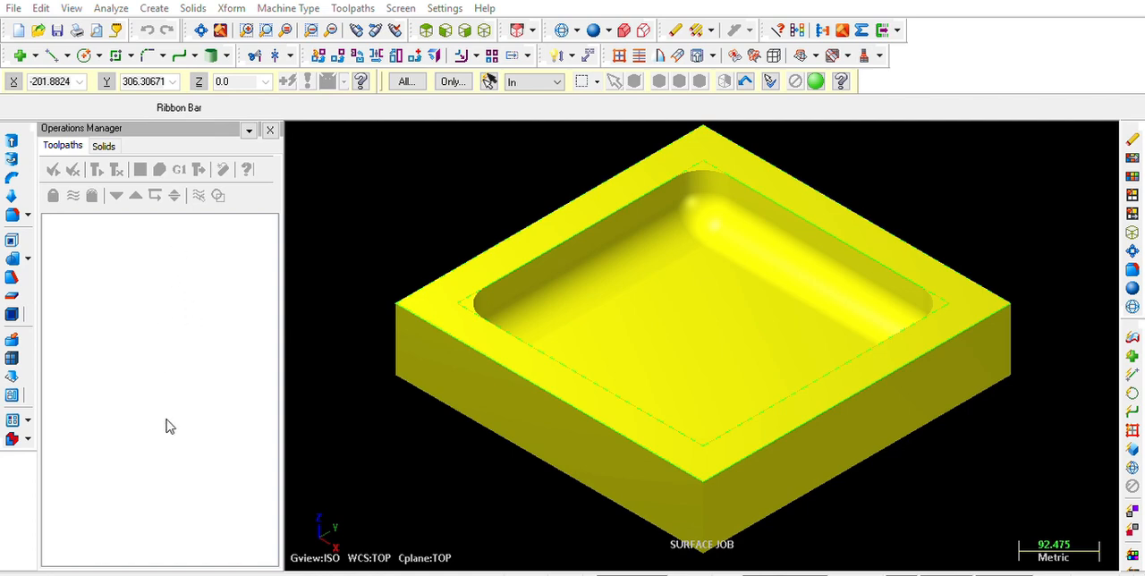
key("ctrl+a")
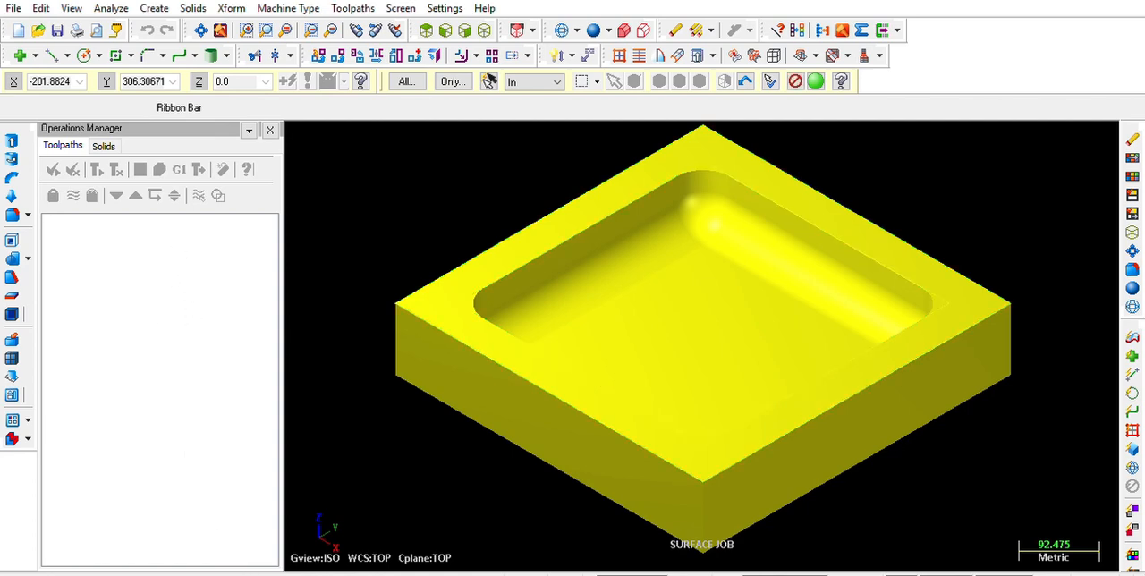
left_click(817, 79)
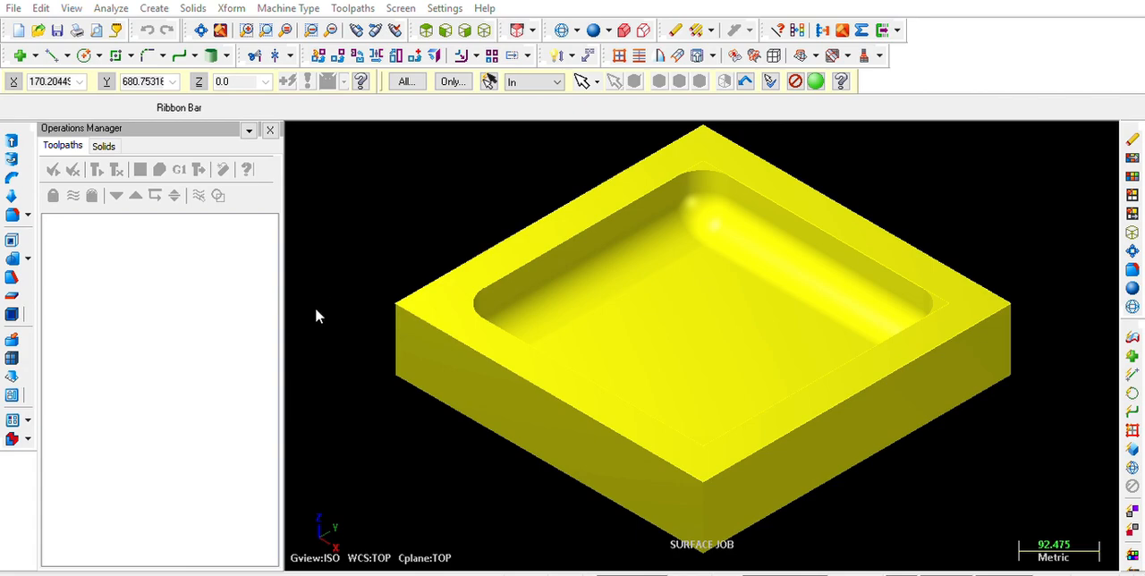
key("Escape")
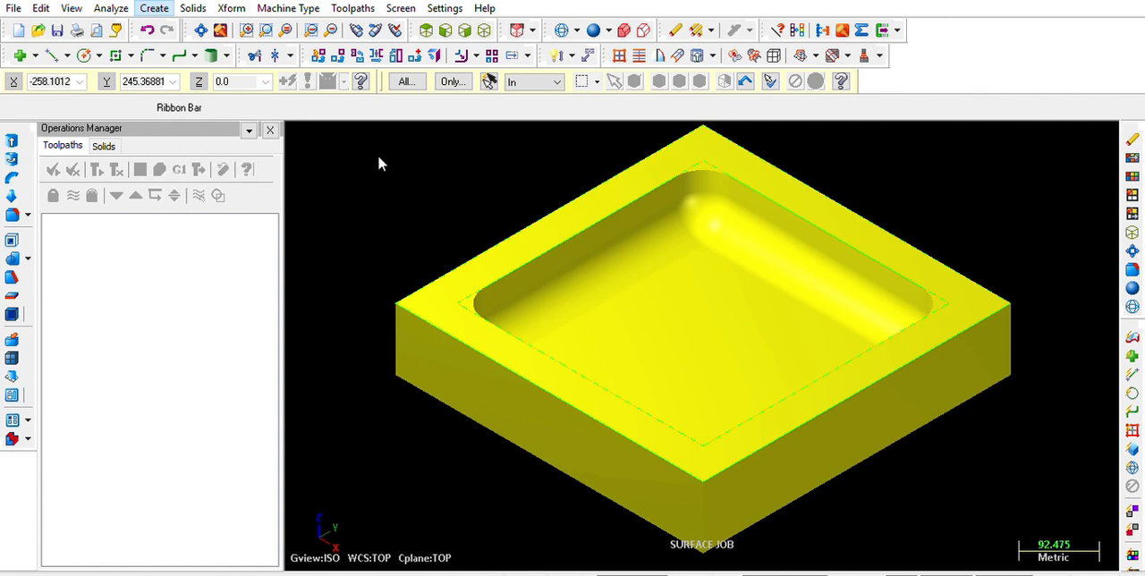
Create surfaces from the whole solid body and delete the leftover source geometry
left_click(439, 419)
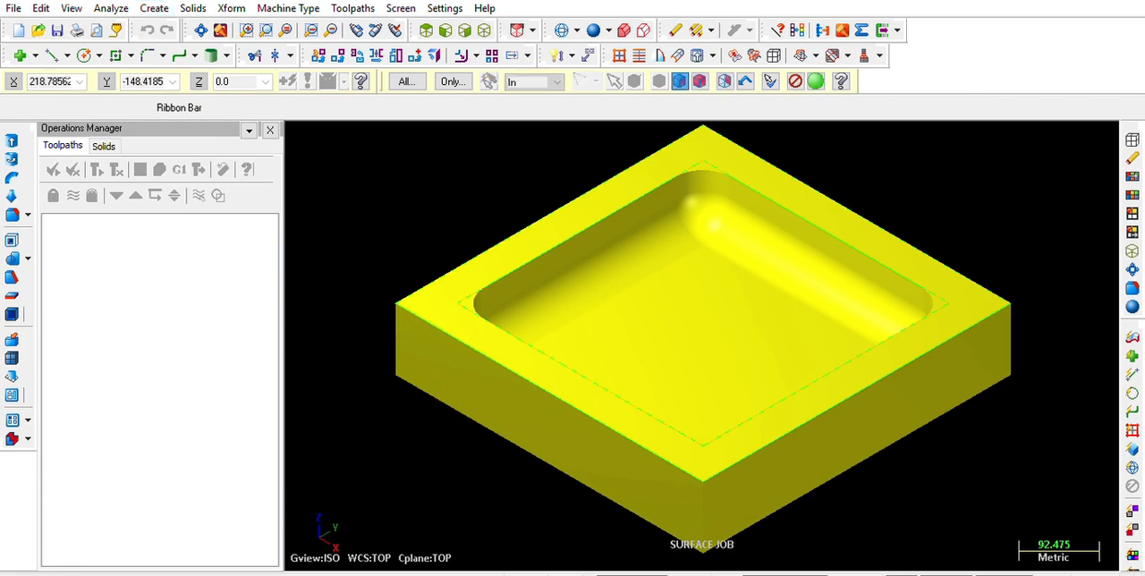
left_click(703, 77)
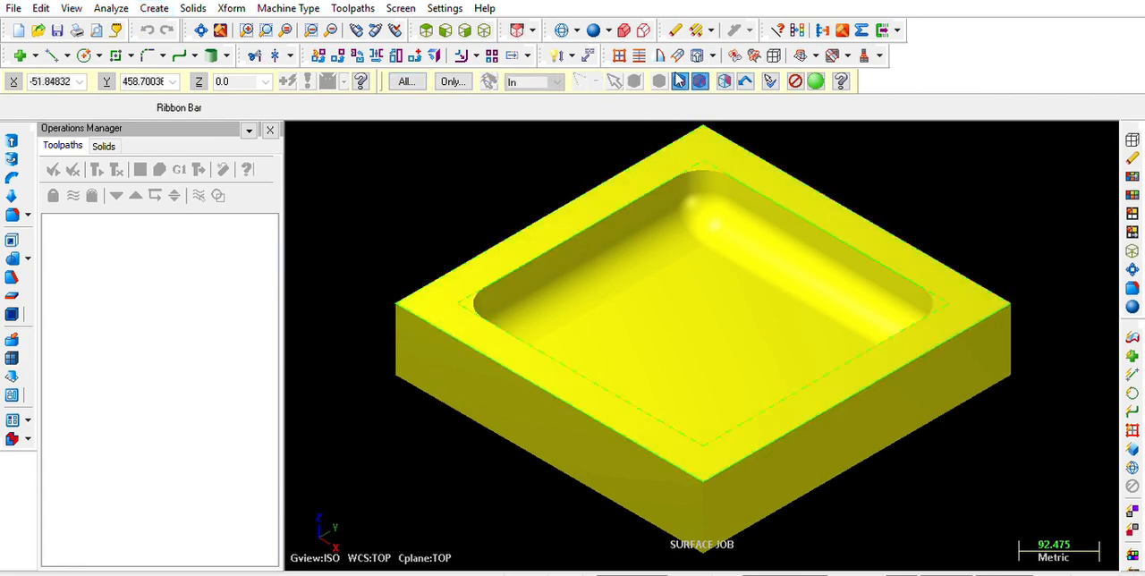
left_click(680, 79)
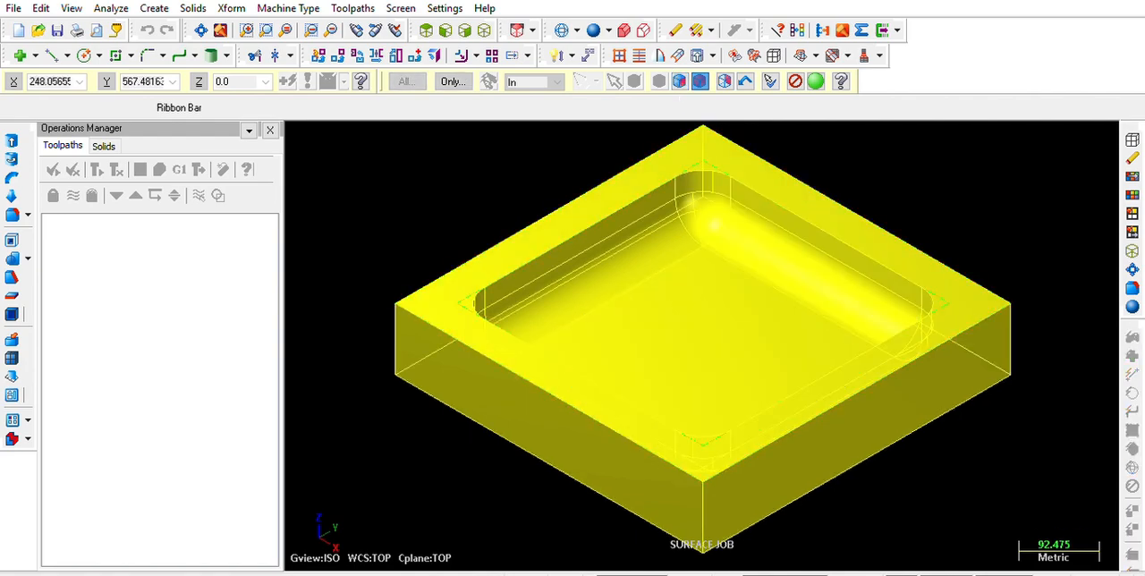
left_click(817, 82)
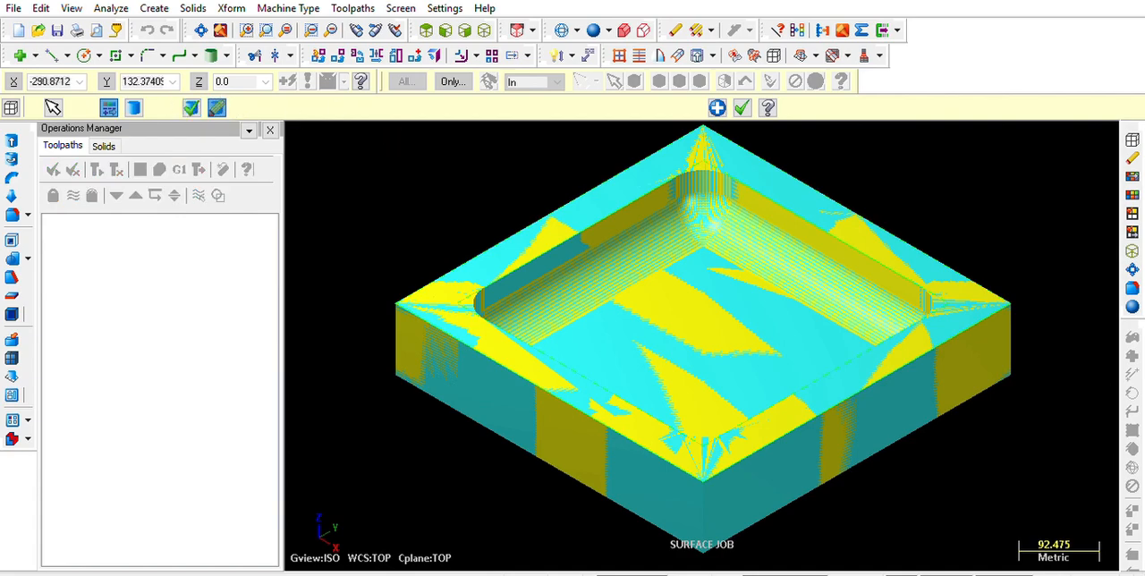
left_click(747, 84)
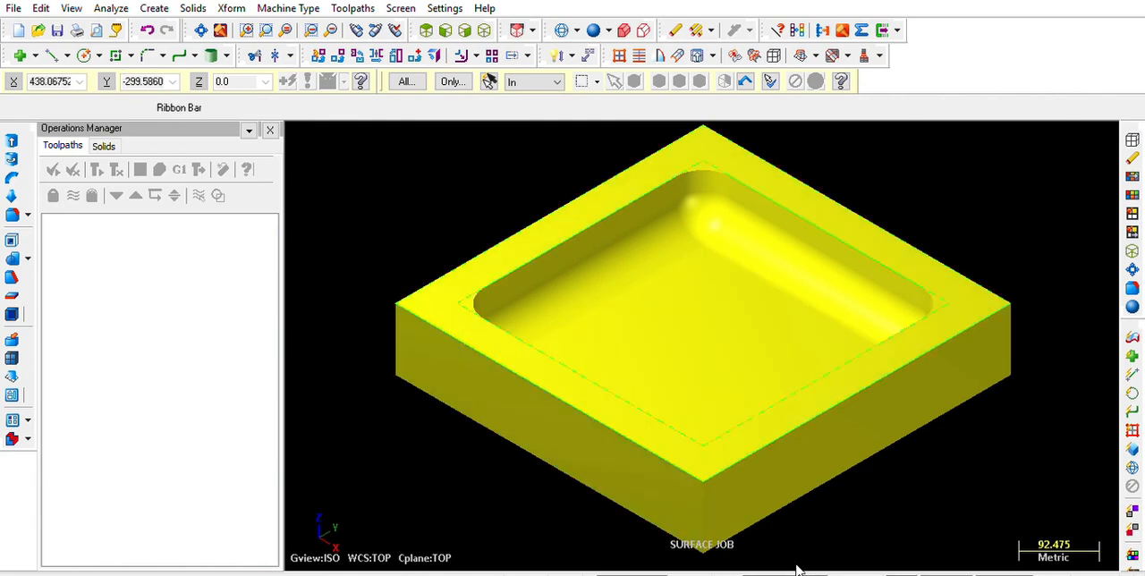
left_click(673, 29)
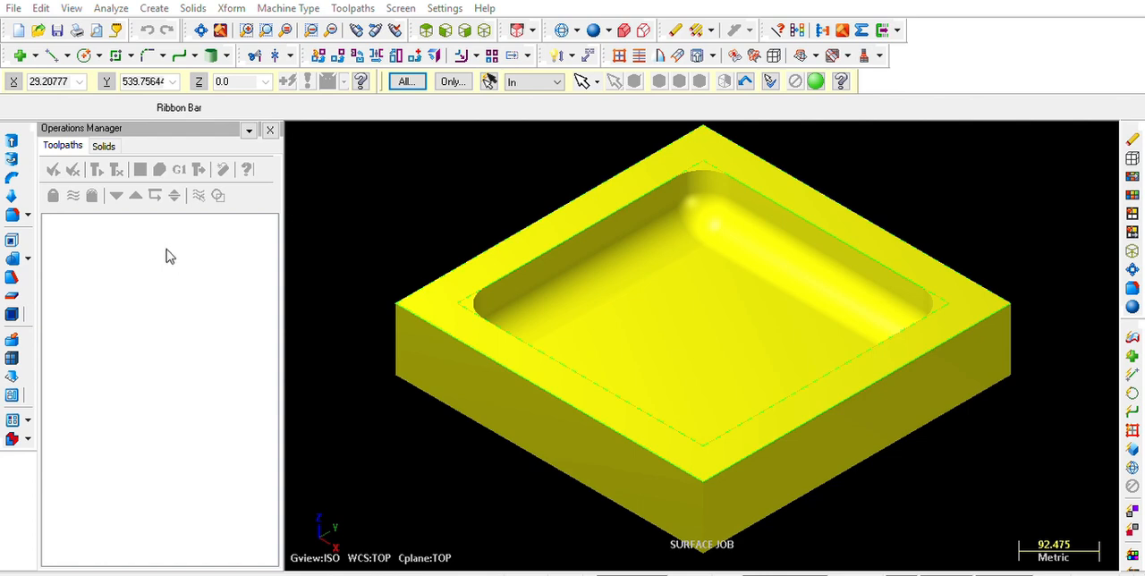
left_click(246, 574)
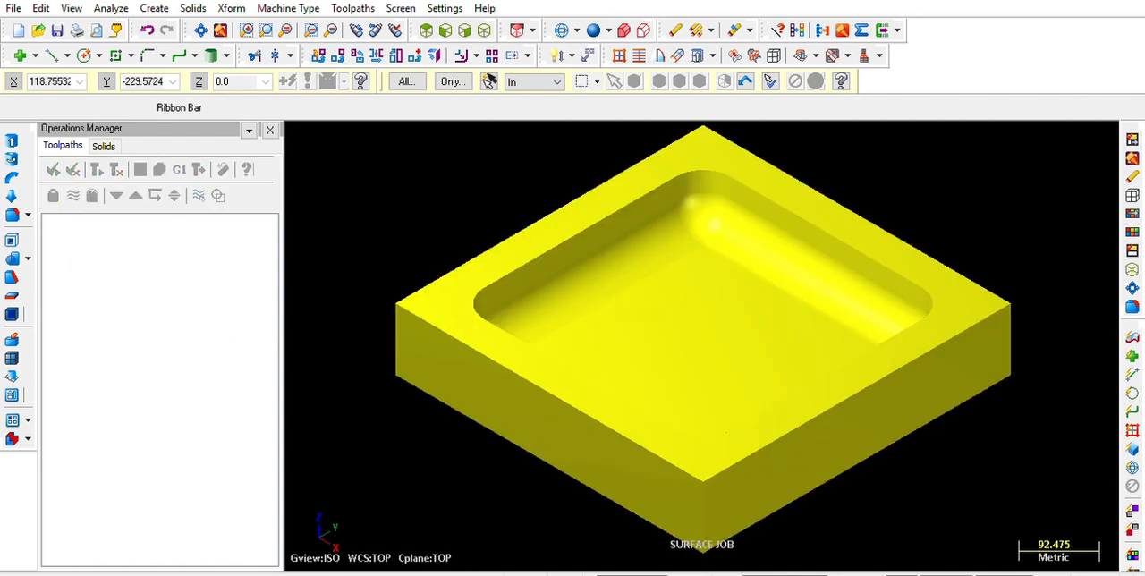
On a level named ROUGH TOOL PATH, create red curves along all edges of the surfaces, using values 0.075 and 30.0
left_click(742, 574)
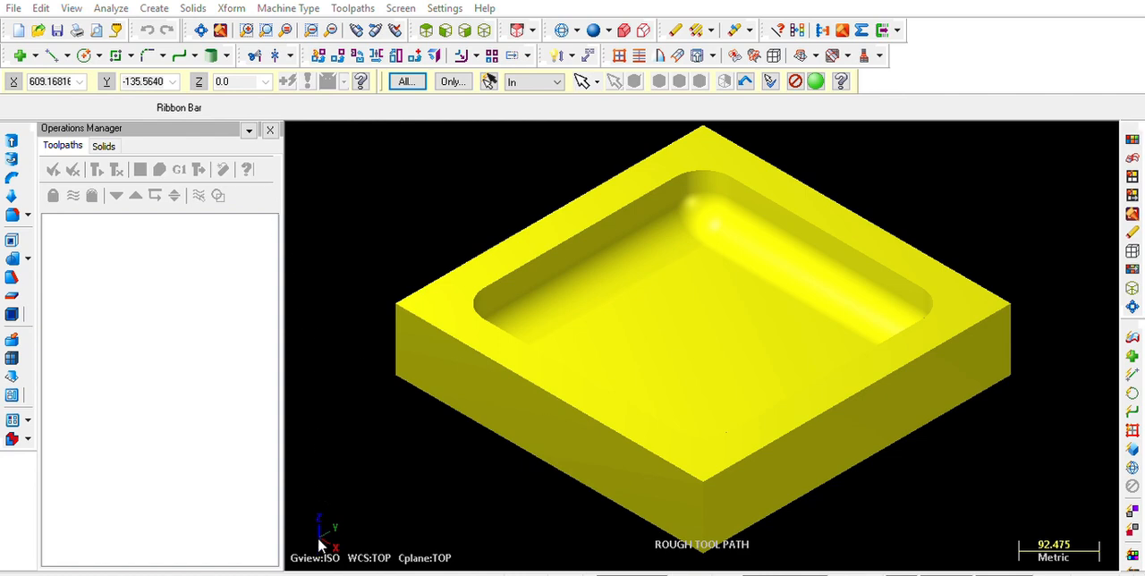
left_click(816, 77)
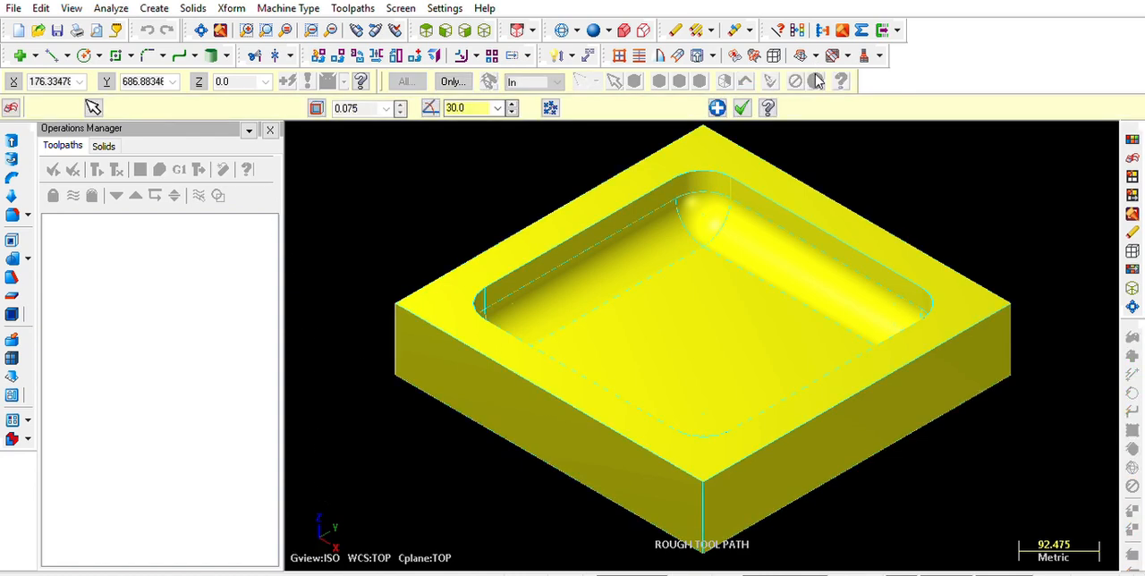
left_click(743, 107)
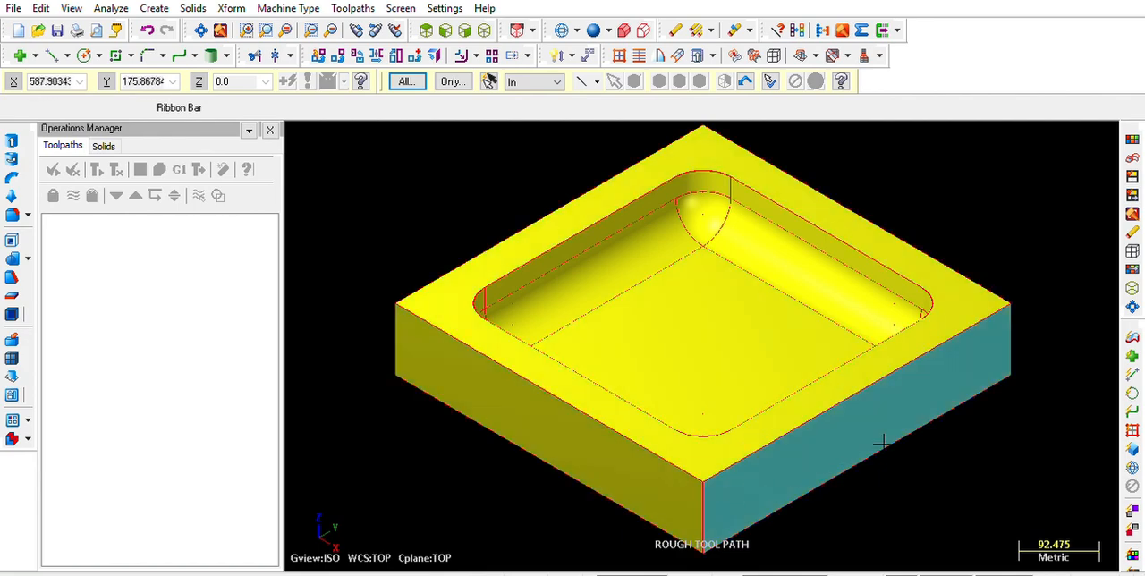
middle_click_drag(834, 186, 828, 347)
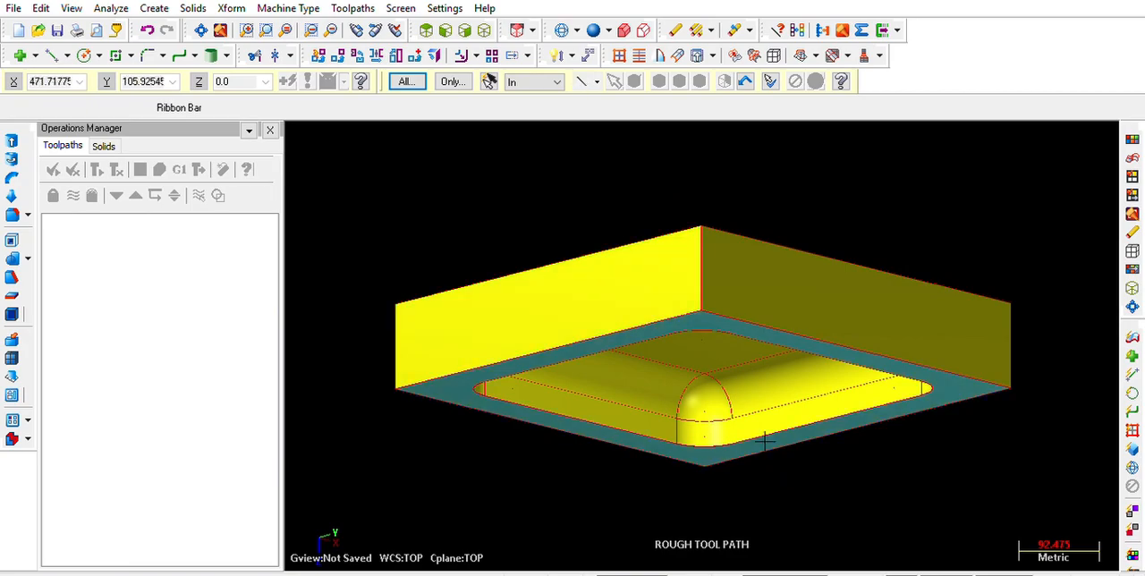
middle_click_drag(765, 440, 766, 276)
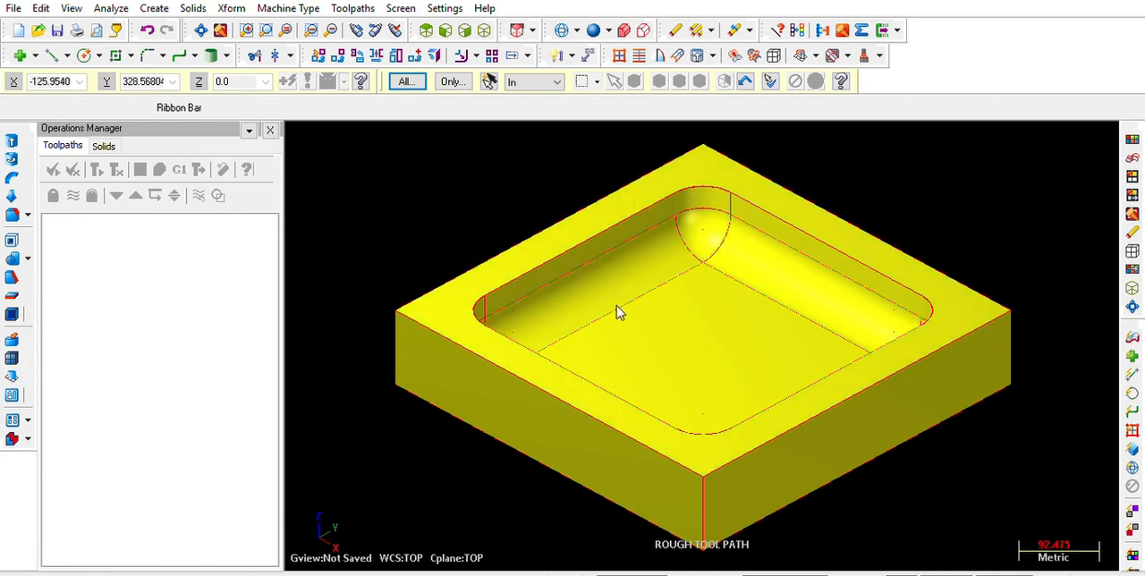
Delete the block's outer side and bottom surfaces, keeping the top face and the pocket surfaces
key("alt+2")
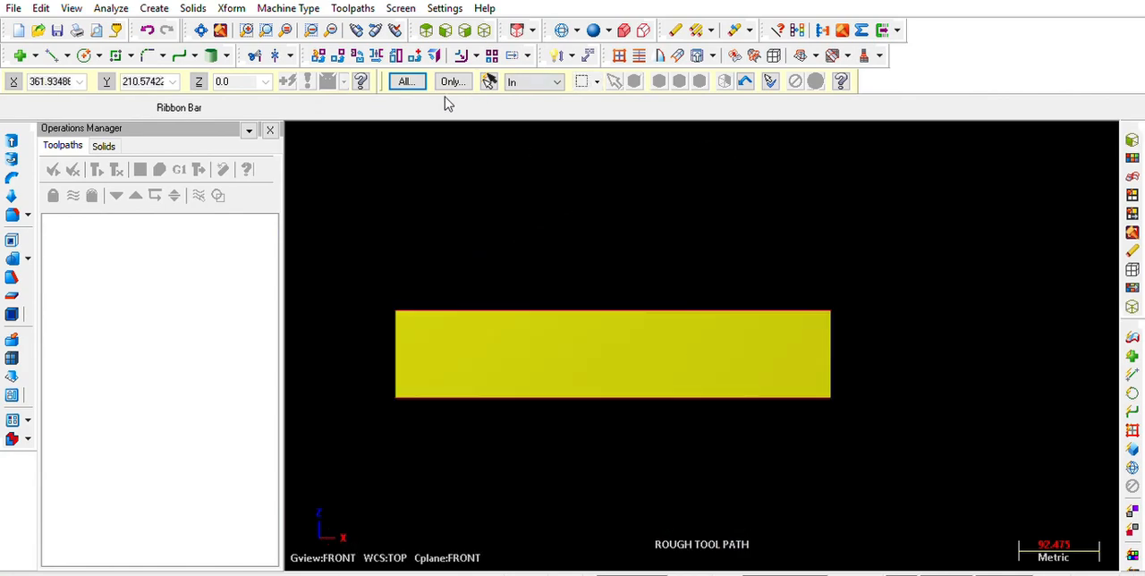
left_click(542, 119)
left_click_drag(899, 454, 347, 387)
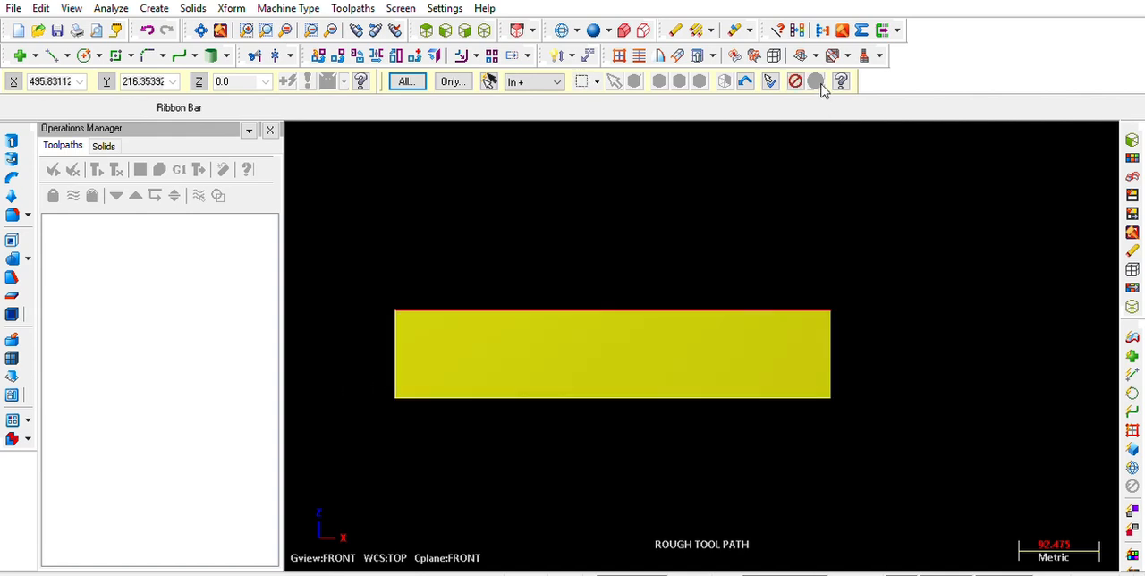
left_click(677, 31)
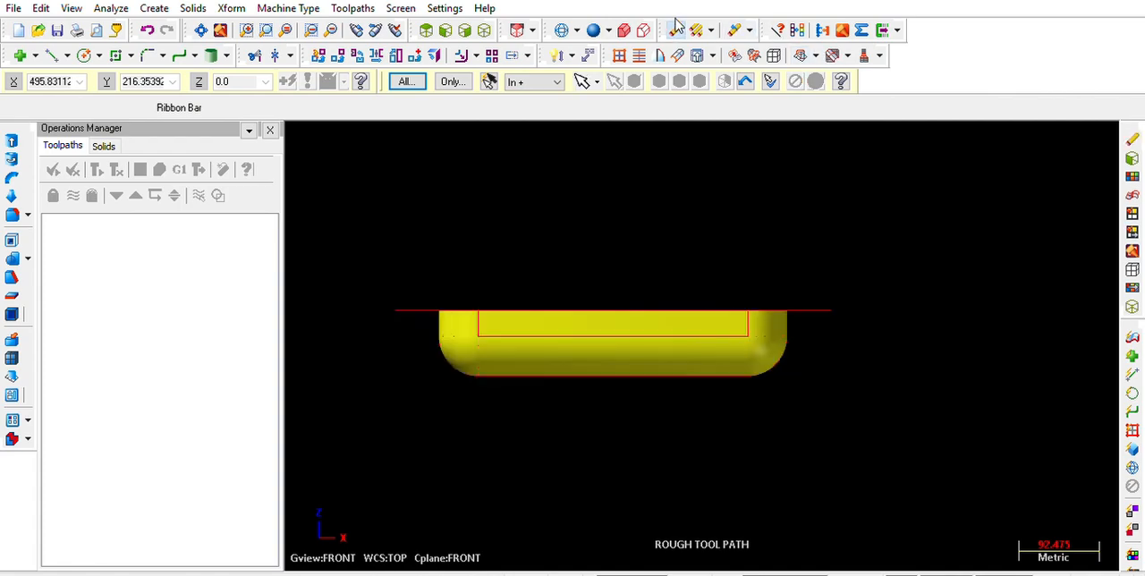
left_click(903, 404)
middle_click_drag(558, 489, 591, 313)
left_click(704, 260)
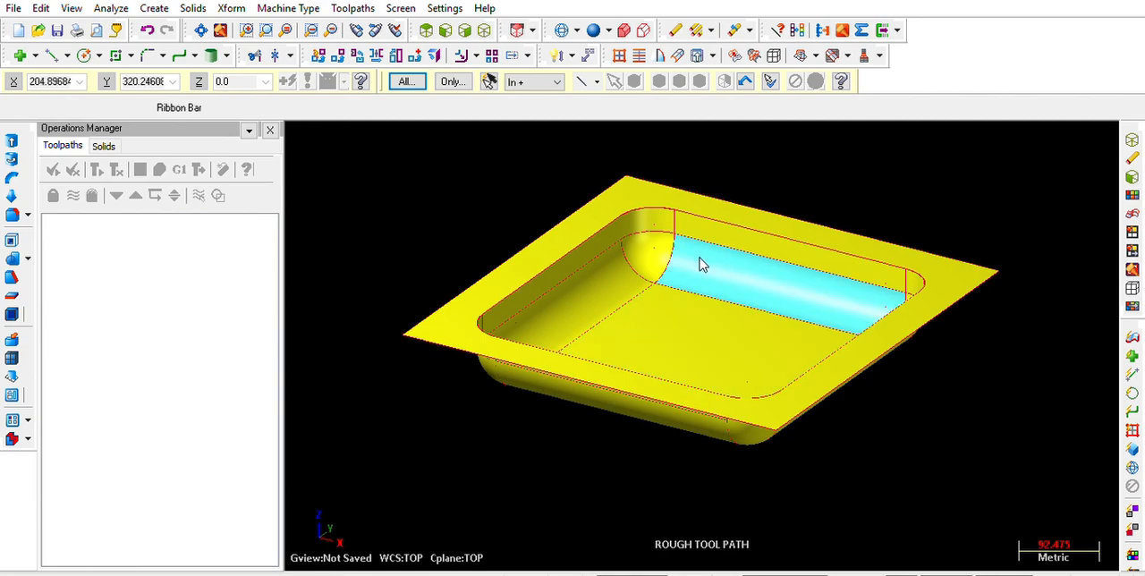
left_click(823, 454)
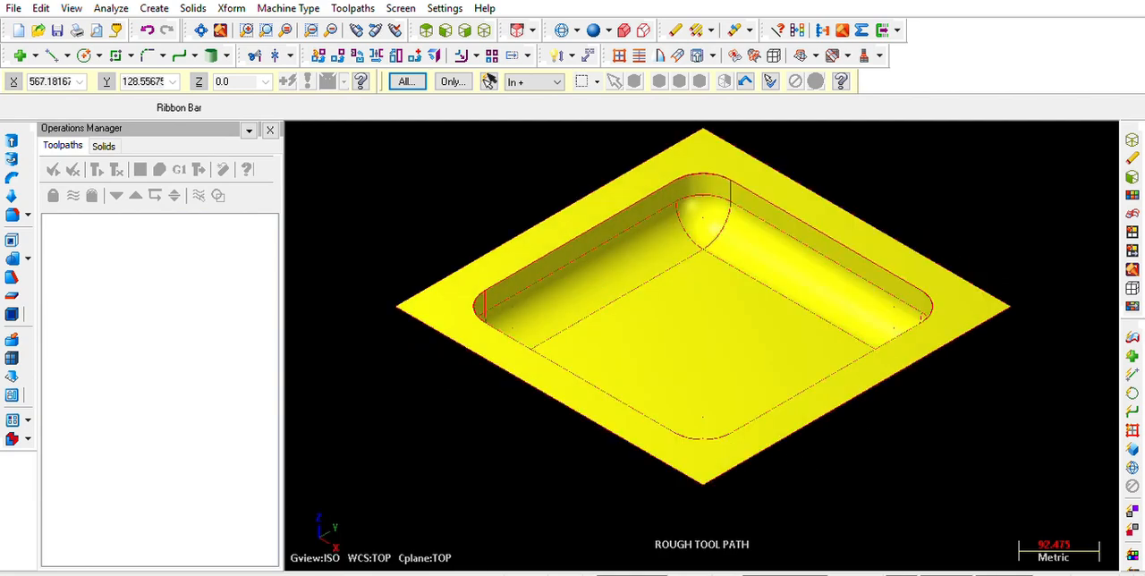
right_click(729, 303)
scroll(841, 384, "up", 2)
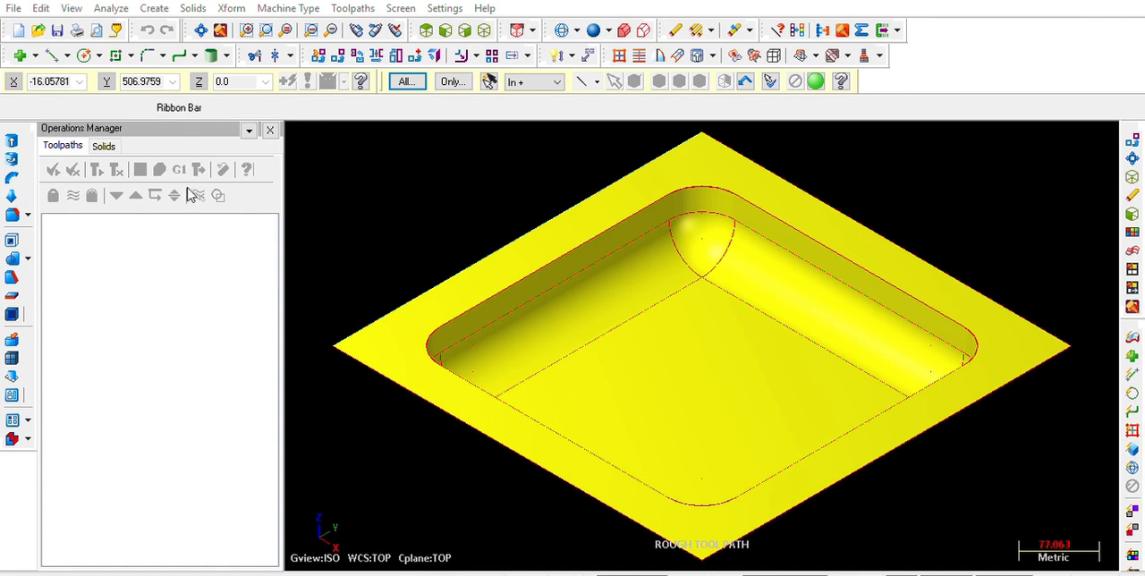
Translate a copy of the pocket's closed top edge loop straight up above the part and reset the result colours
key("Escape")
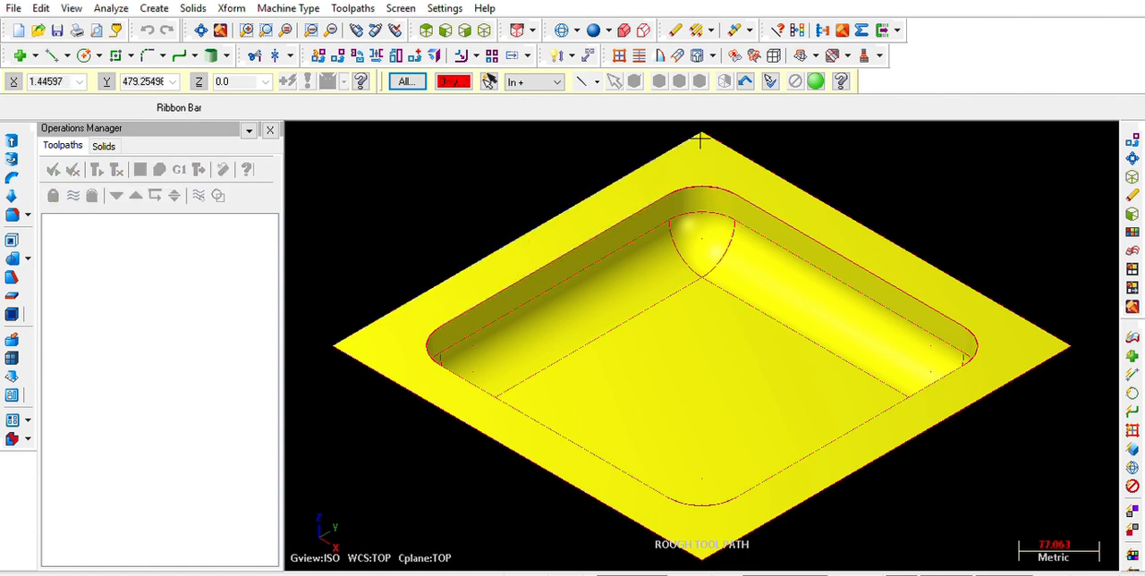
left_click(718, 185, "shift")
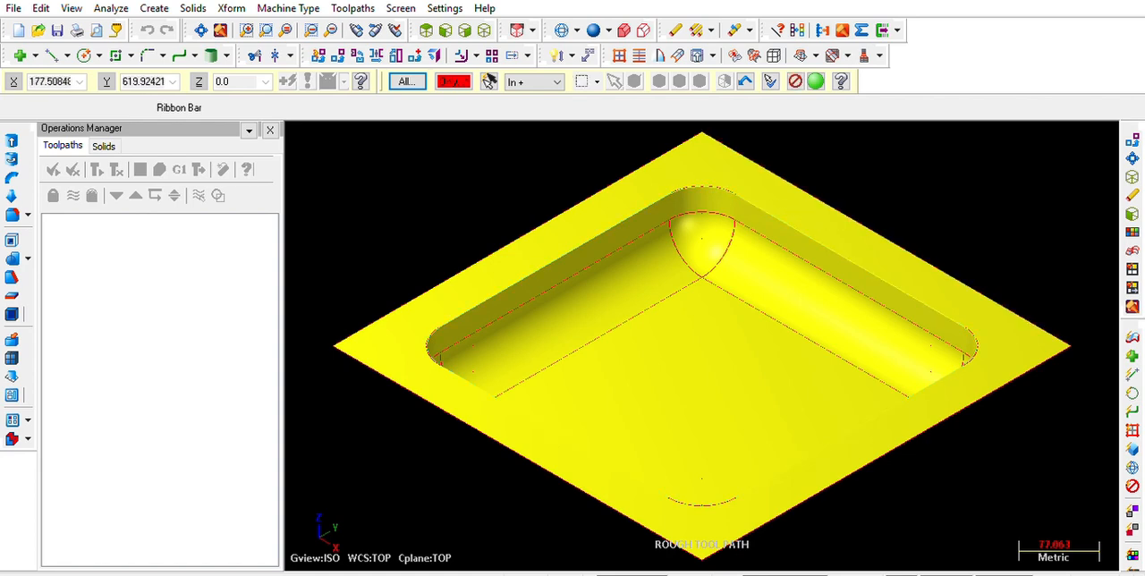
left_click(815, 81)
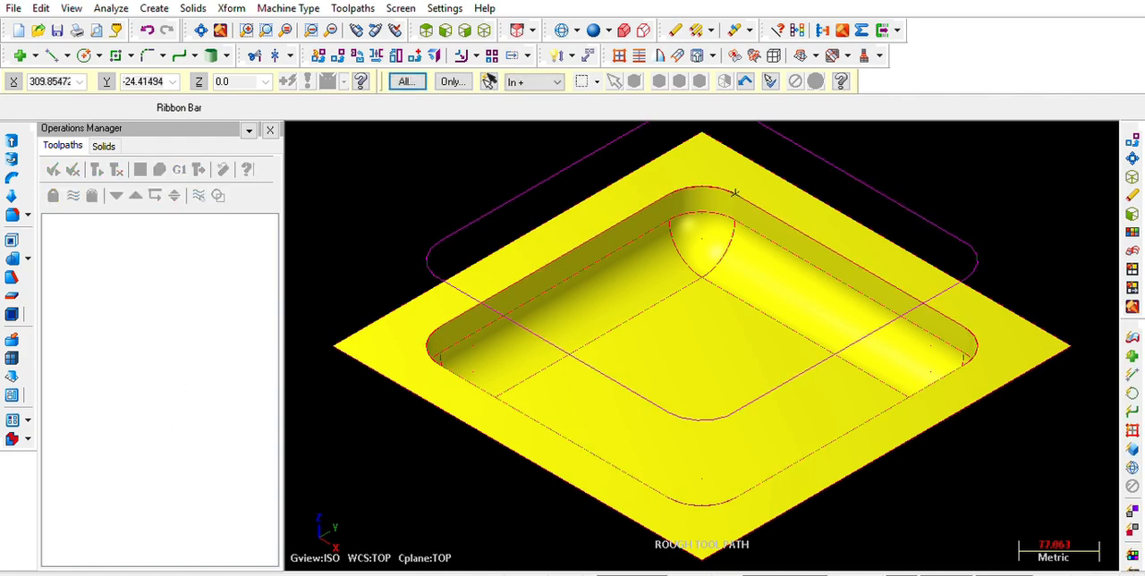
middle_click_drag(545, 489, 578, 435)
middle_click_drag(581, 394, 601, 440)
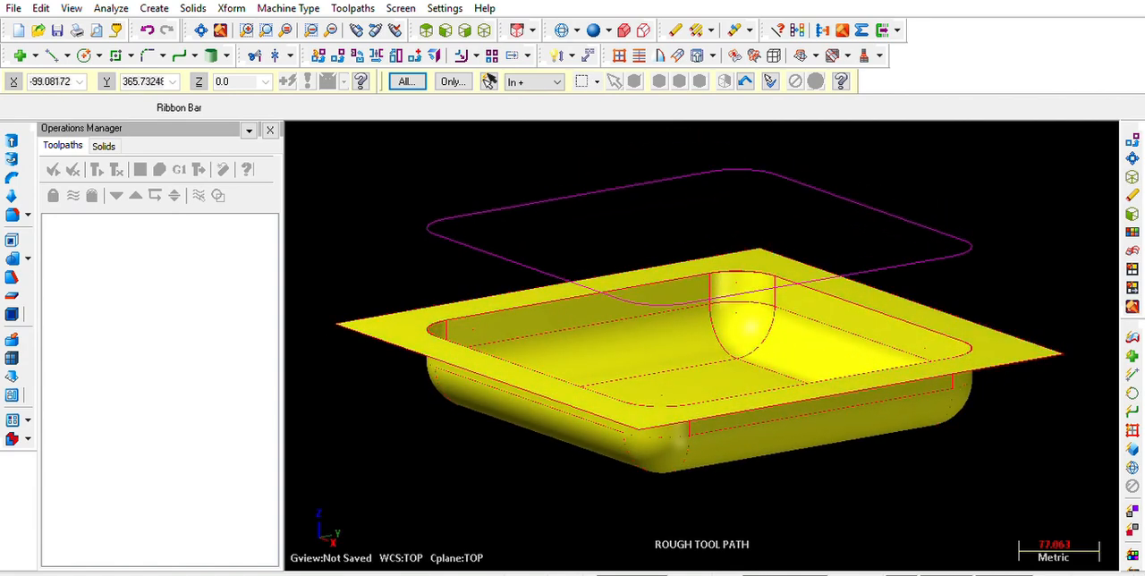
left_click(534, 262, "shift")
key("alt+2")
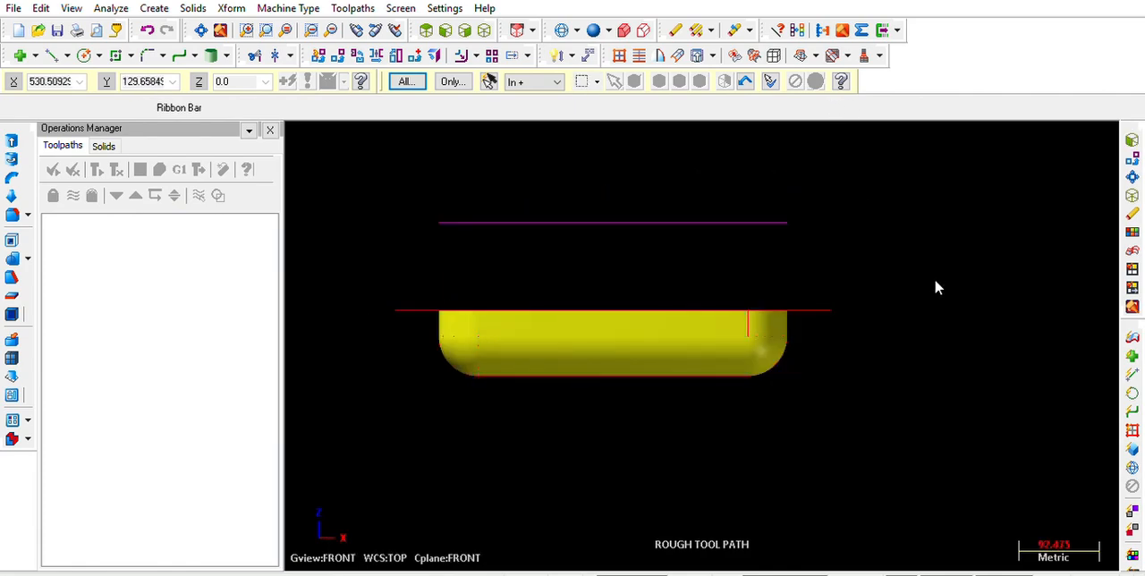
key("F3")
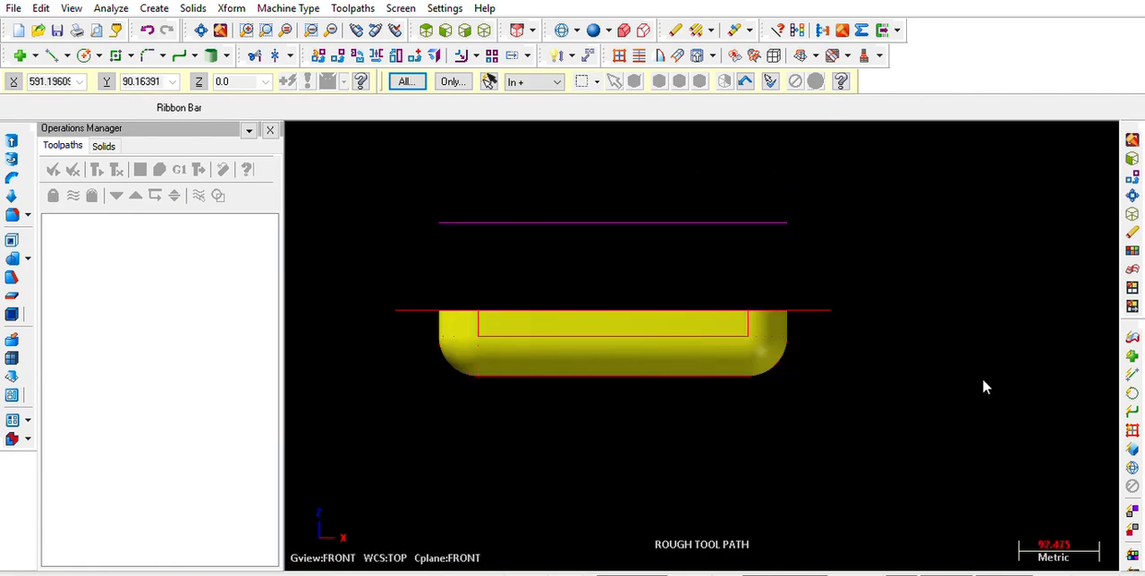
left_click(1012, 464)
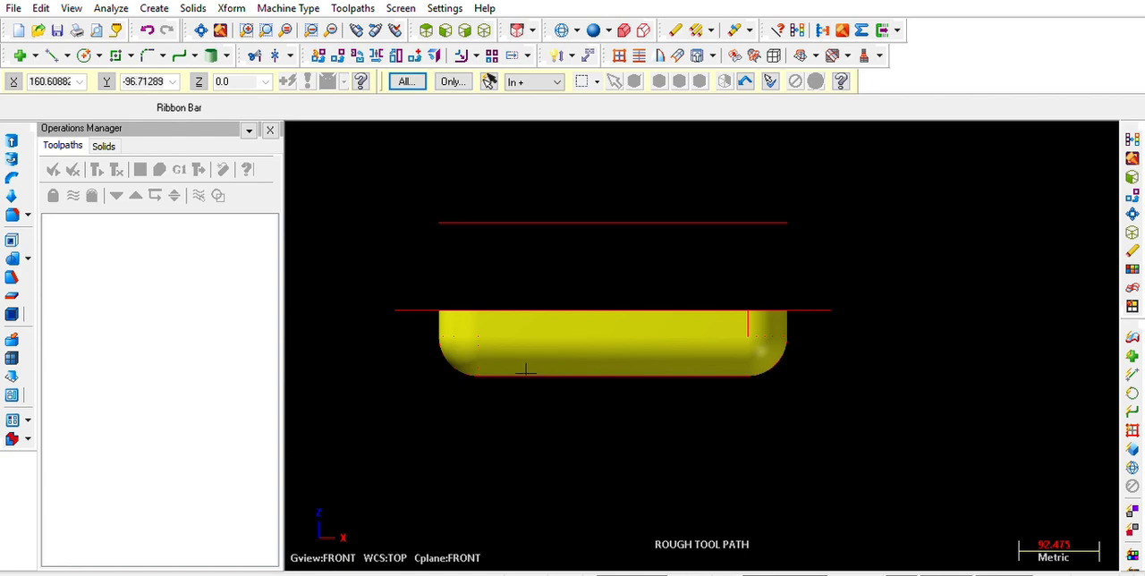
Change the colour of the raised boundary loop above the pocket to blue
left_click_drag(839, 256, 886, 251)
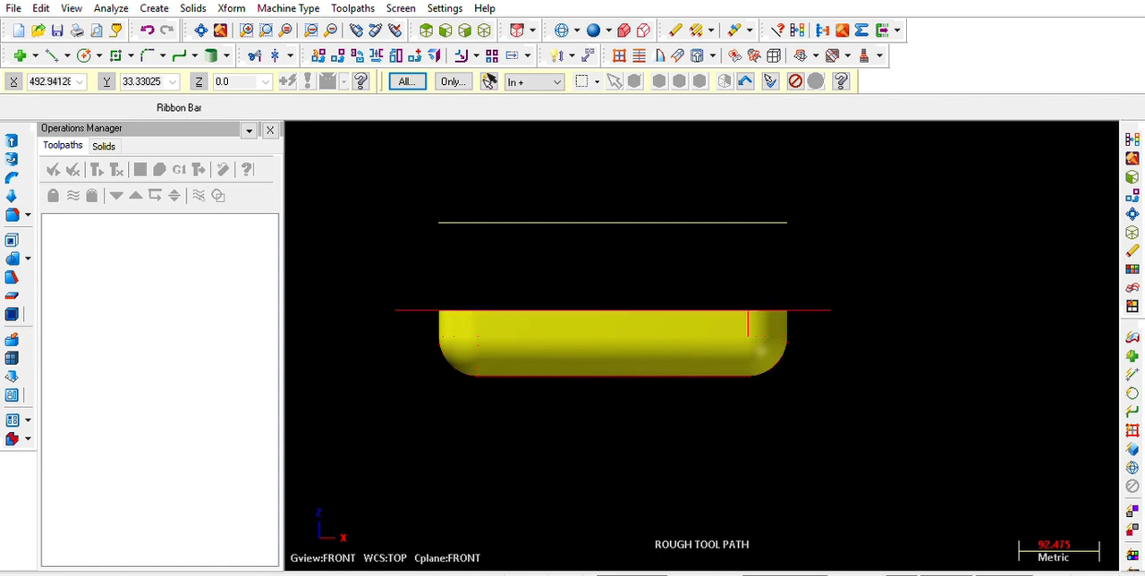
key("Escape")
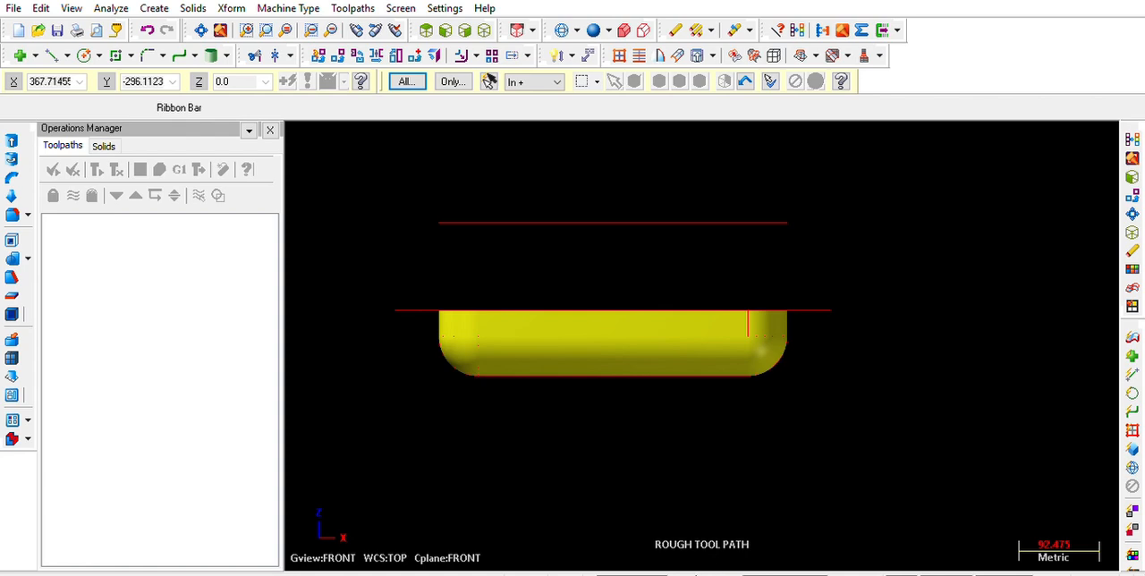
left_click_drag(401, 167, 873, 265)
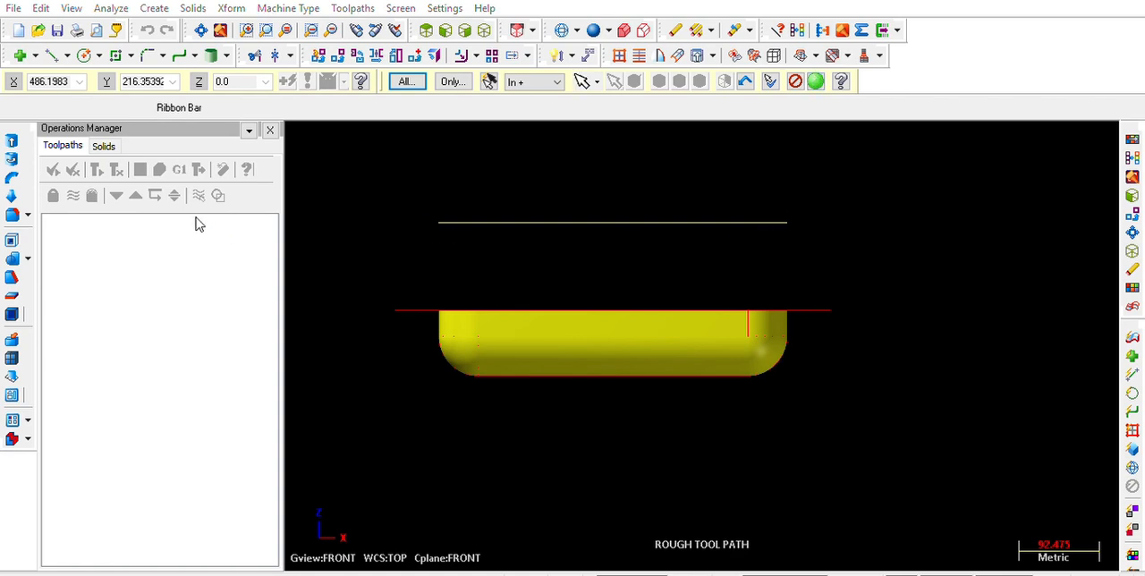
left_click(296, 509)
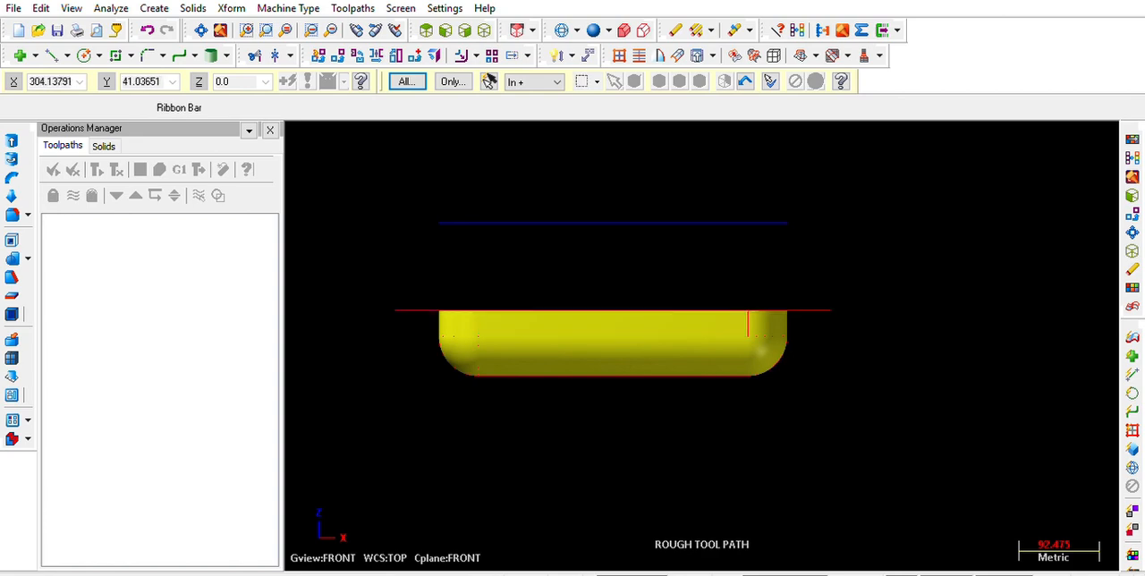
key("alt+7")
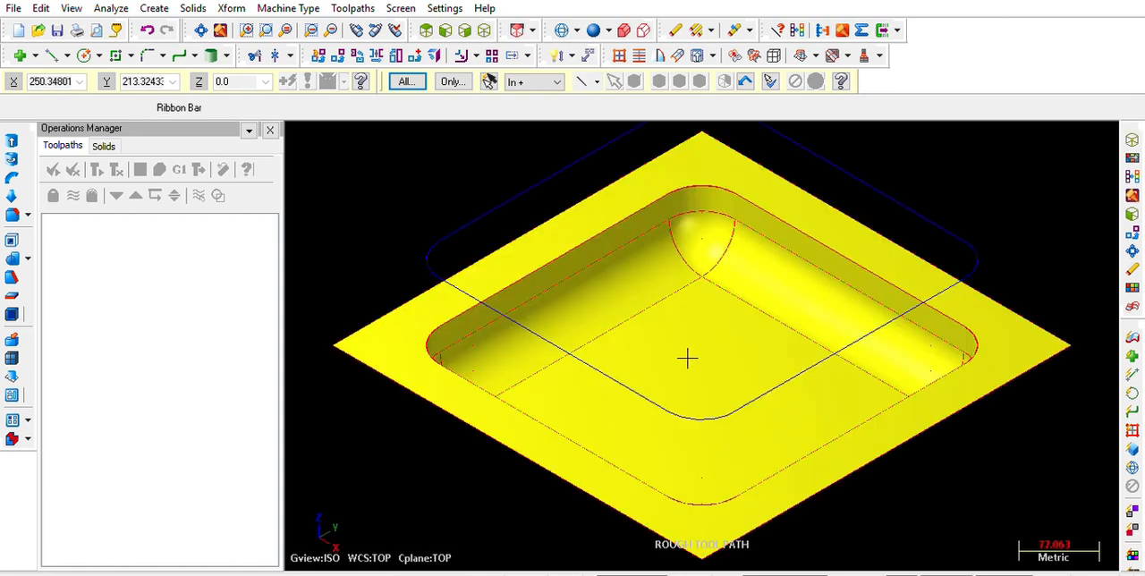
scroll(779, 177, "down", 1)
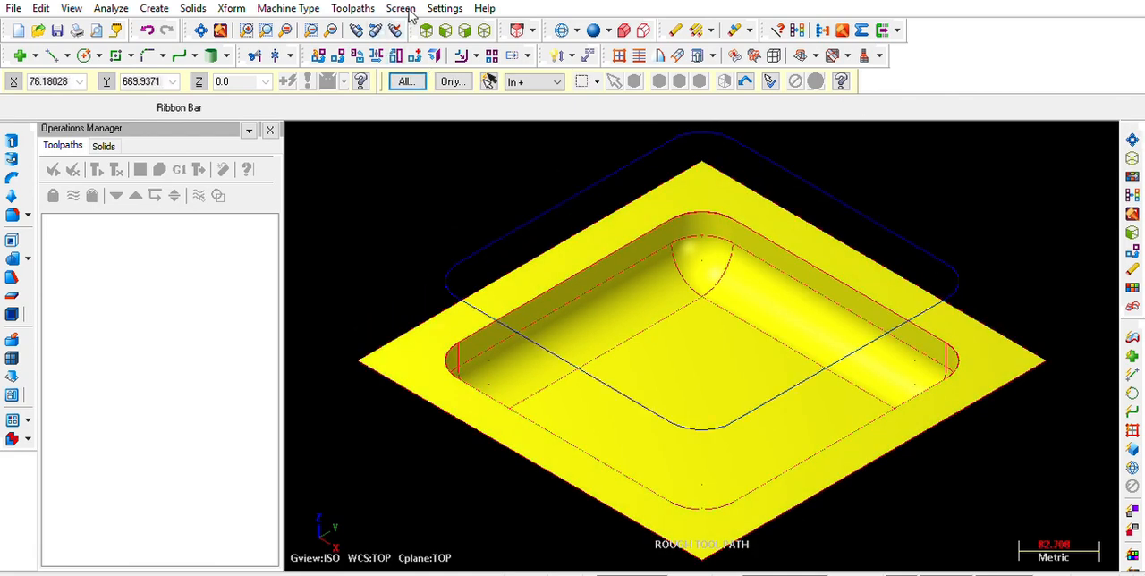
Examine the operation history of the original solid and of its copy
left_click(113, 142)
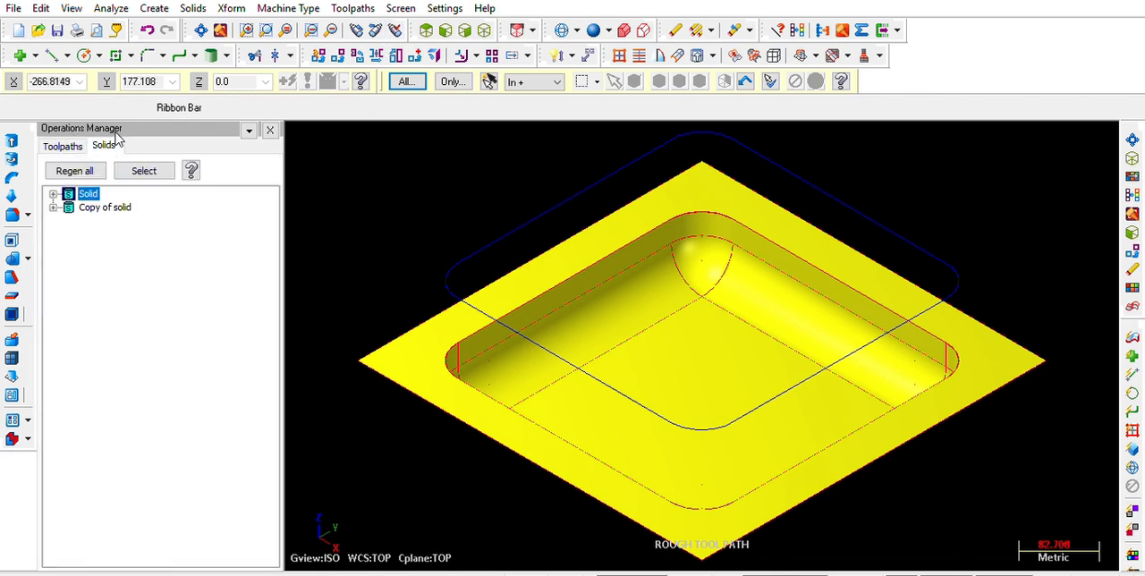
left_click(54, 206)
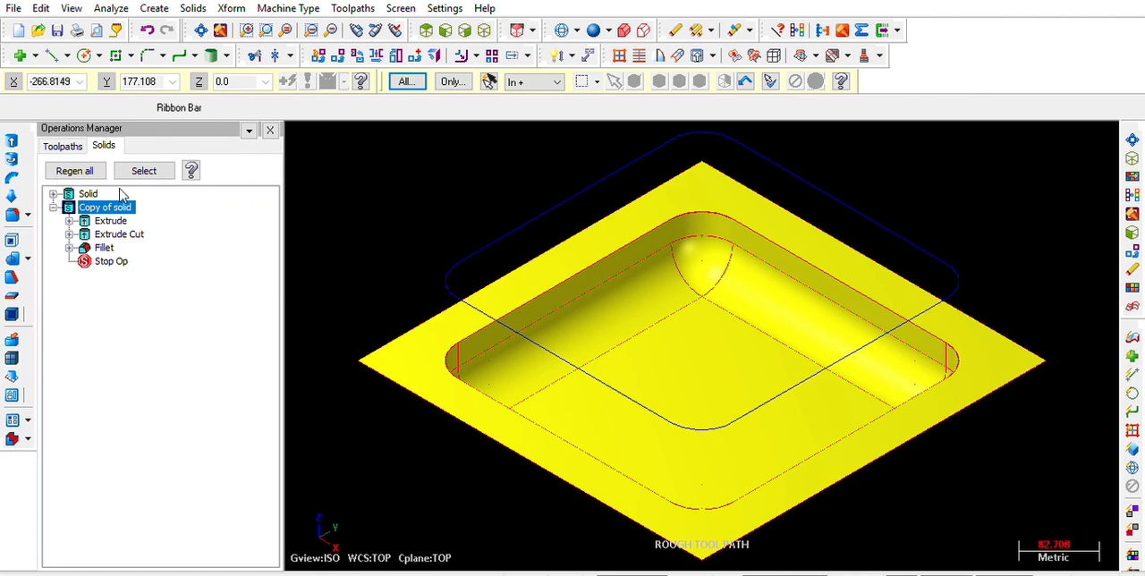
left_click(54, 193)
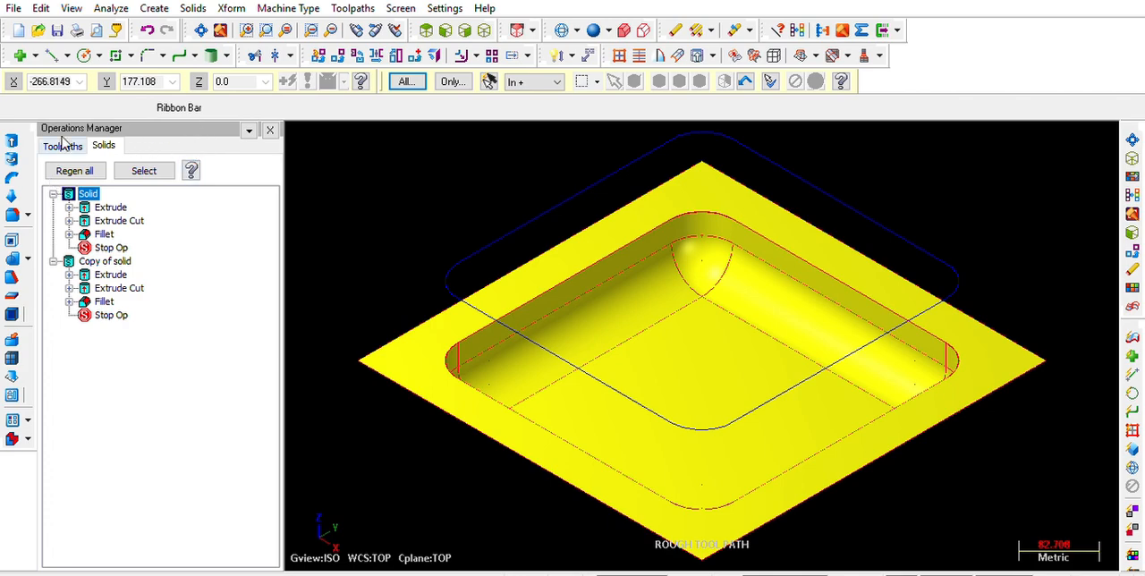
Add a Mill Default MM machine group and start a Surface Rough Pocket toolpath named POCKET on the model surfaces
left_click(72, 143)
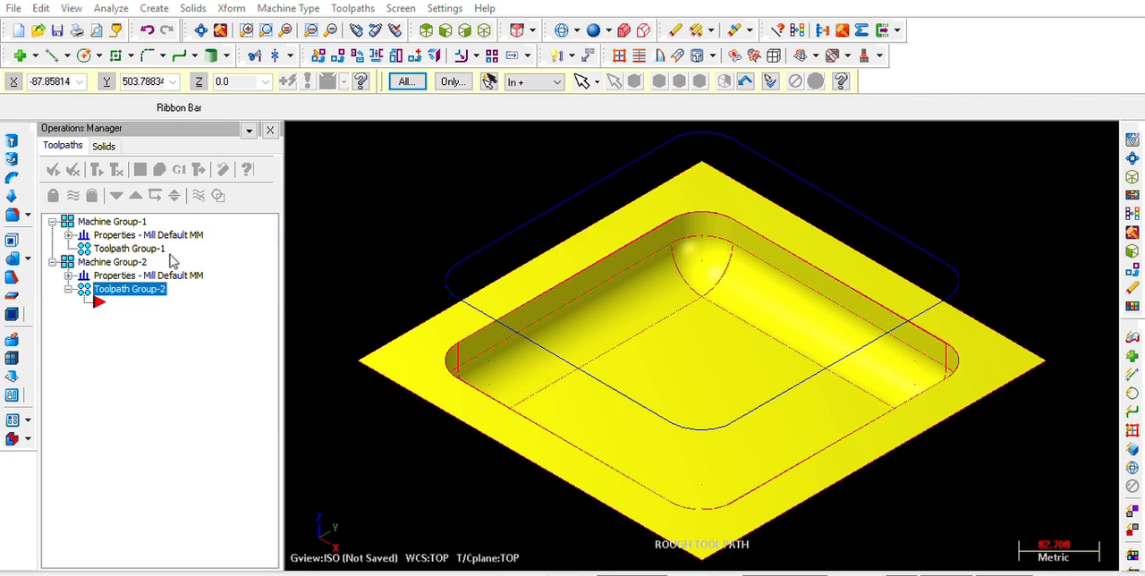
left_click(147, 213)
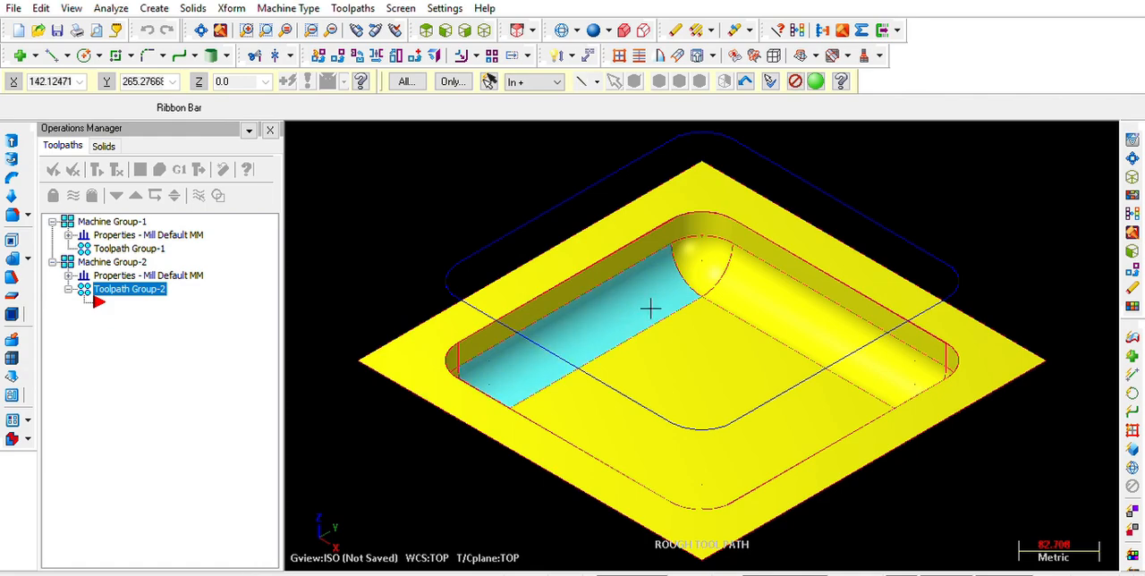
left_click(816, 81)
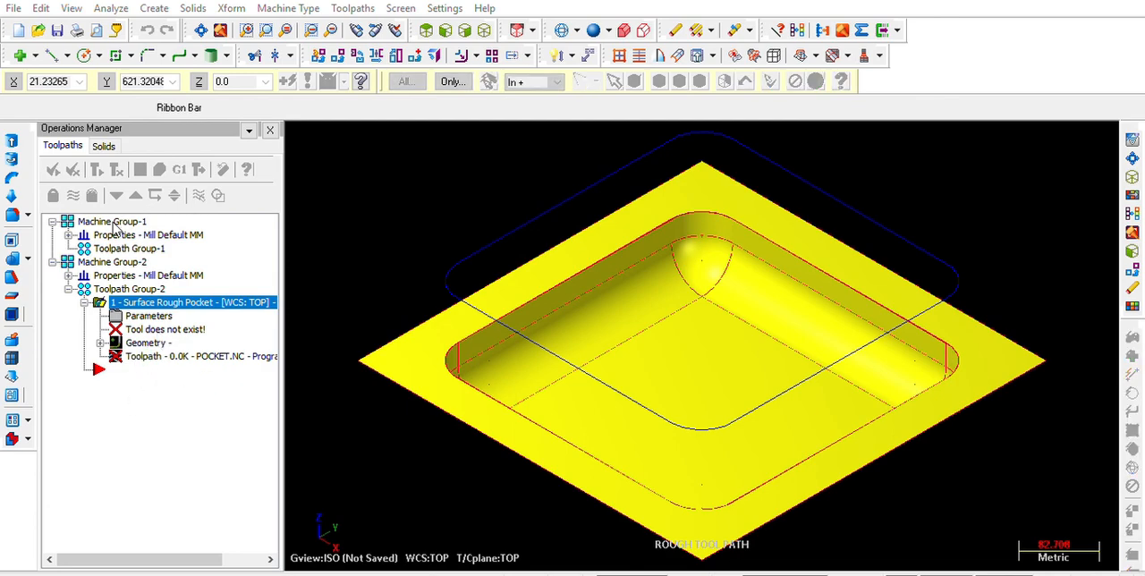
Chain the raised blue loop as containment boundary and generate the rough pocket toolpath with a 10 mm flat end mill
left_click(665, 412)
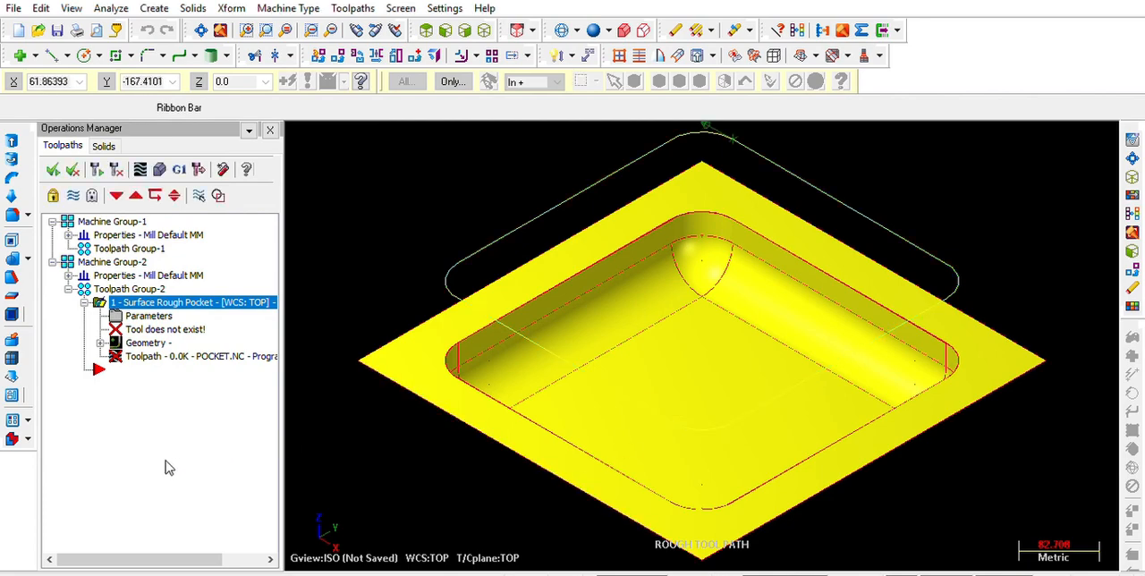
left_click(137, 447)
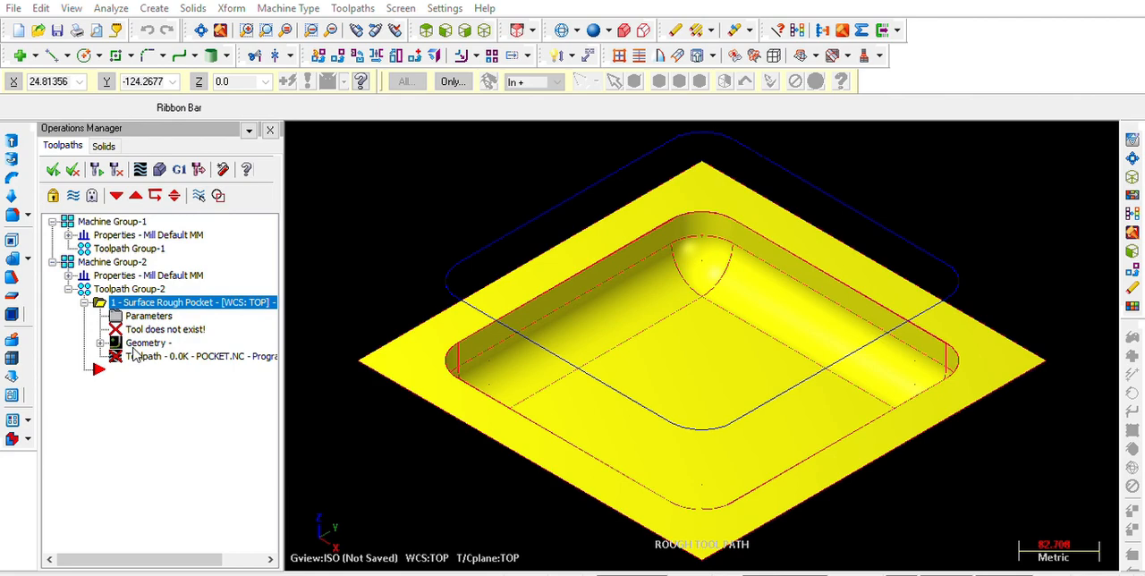
left_click(669, 414)
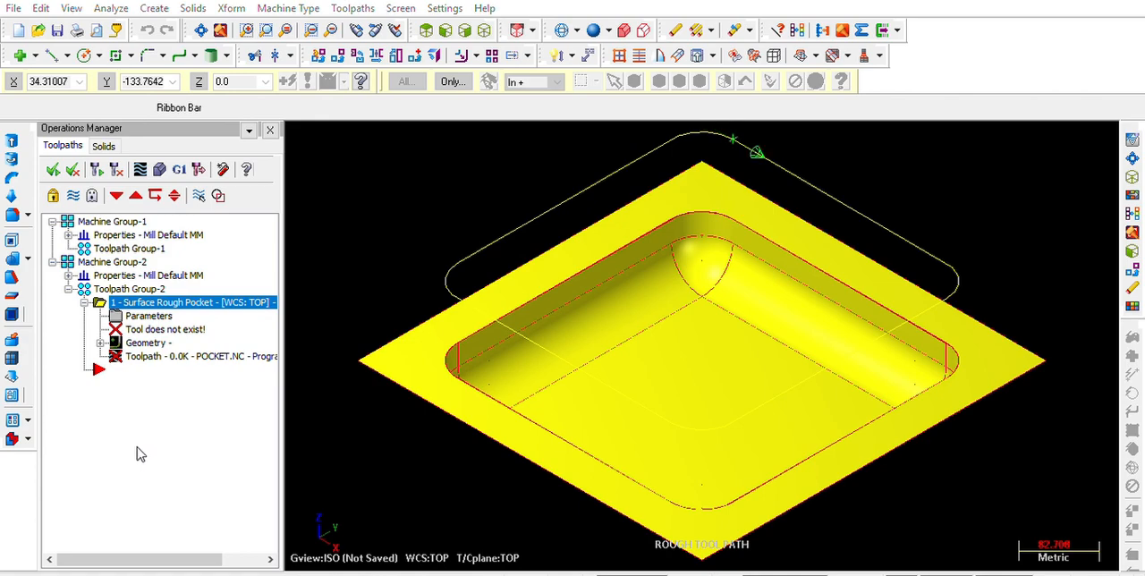
left_click(114, 549)
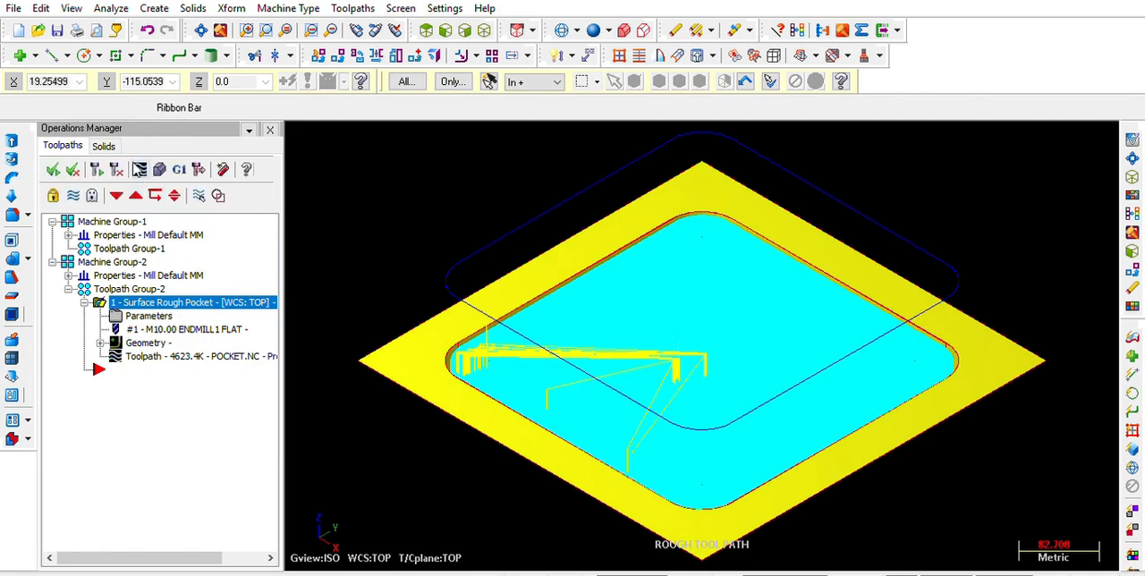
Backplot the Surface Rough Pocket toolpath to check the tool motion, adjusting the playback speed
left_click(140, 168)
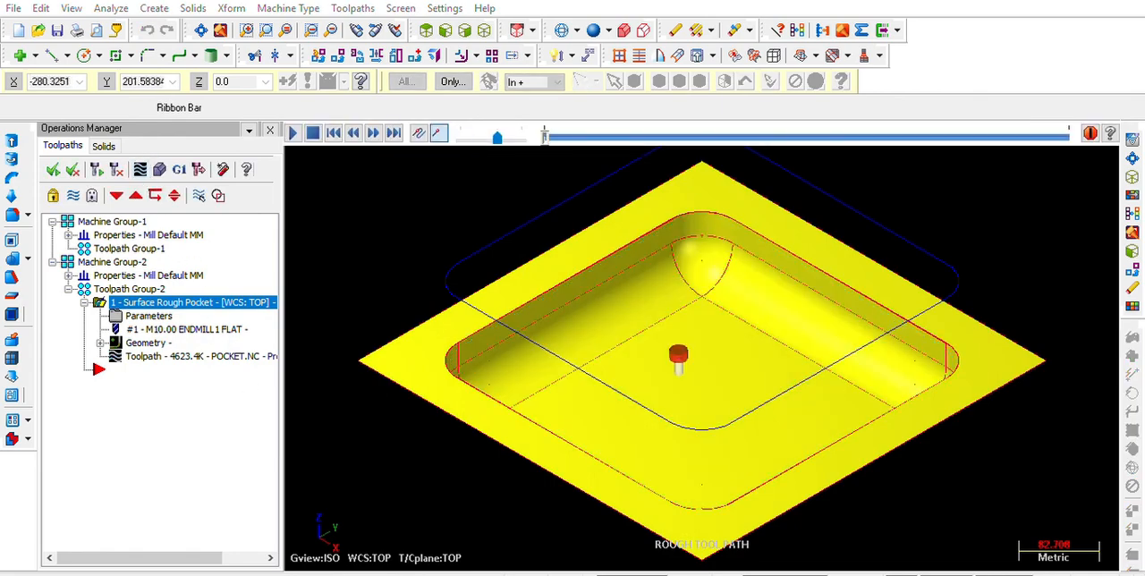
left_click(296, 132)
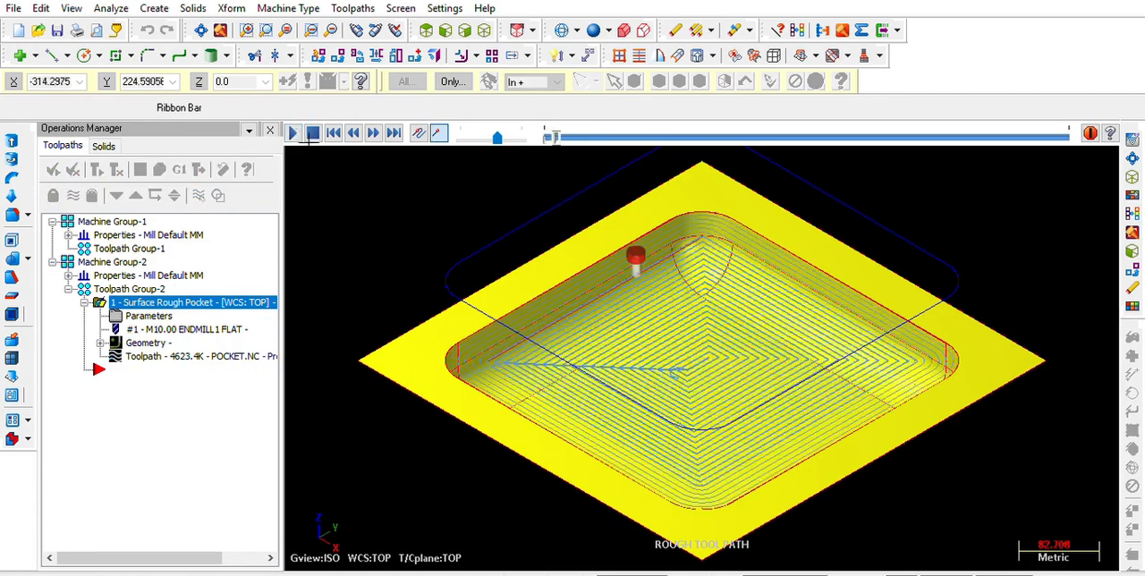
left_click_drag(497, 136, 486, 134)
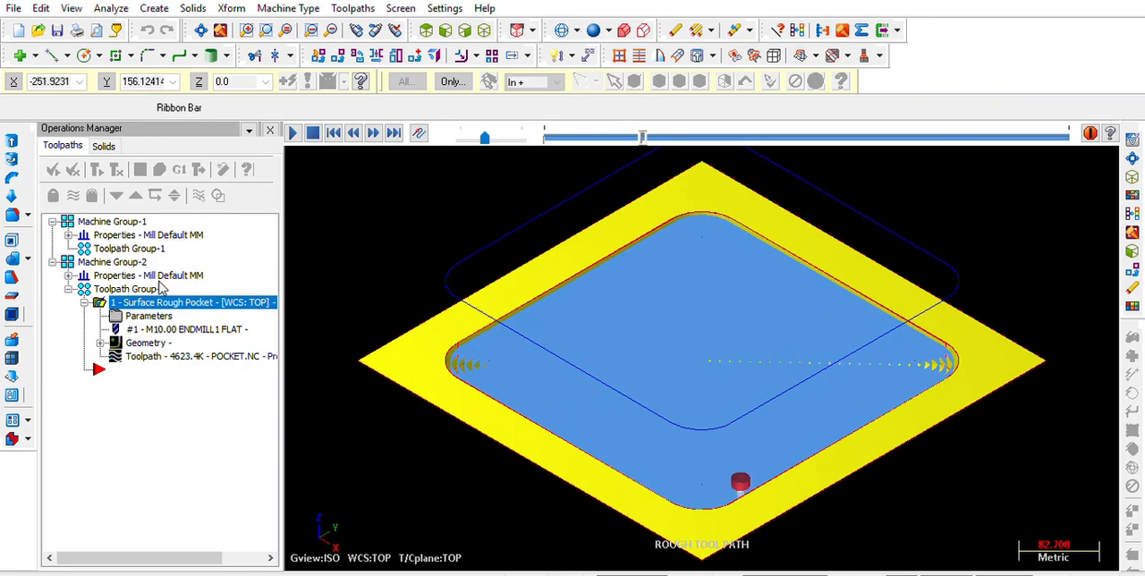
key("Escape")
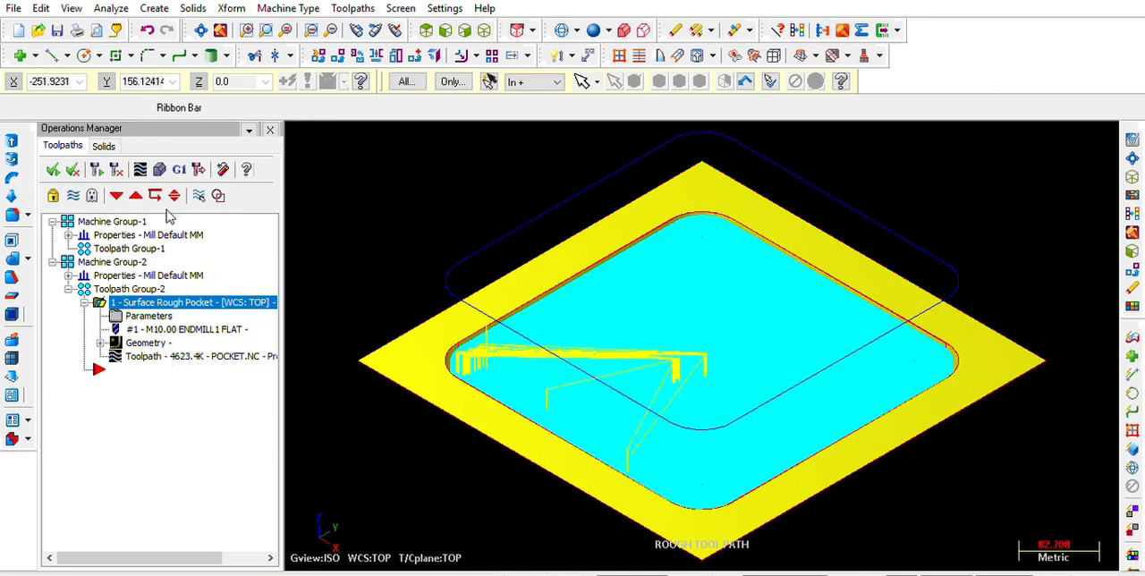
Define the verification stock from two opposite corners of the block's outline and run the solid simulation of the rough pocket toolpath
left_click(159, 169)
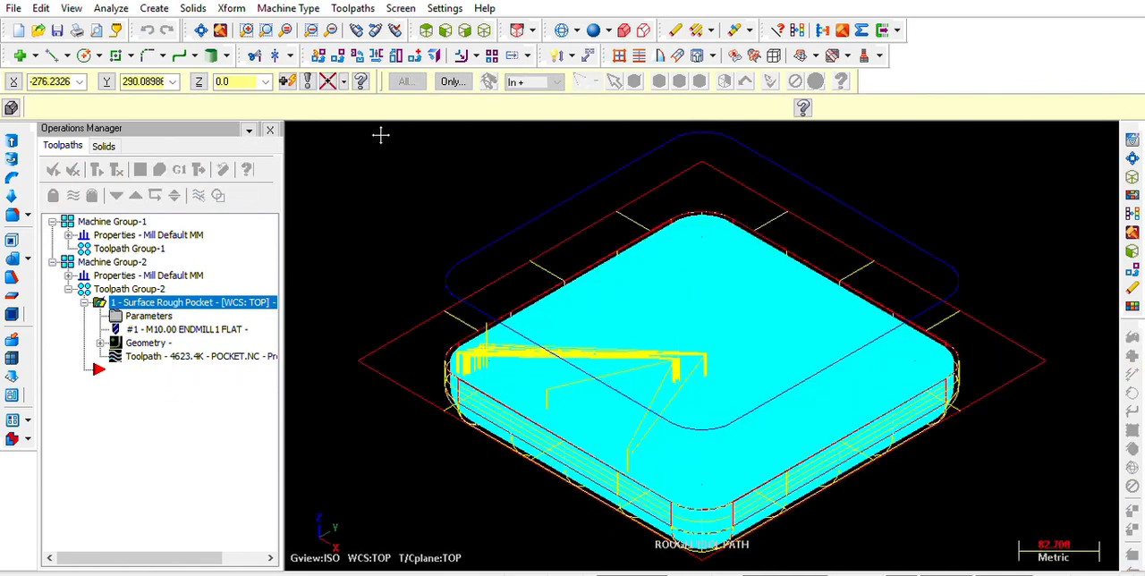
left_click(365, 350)
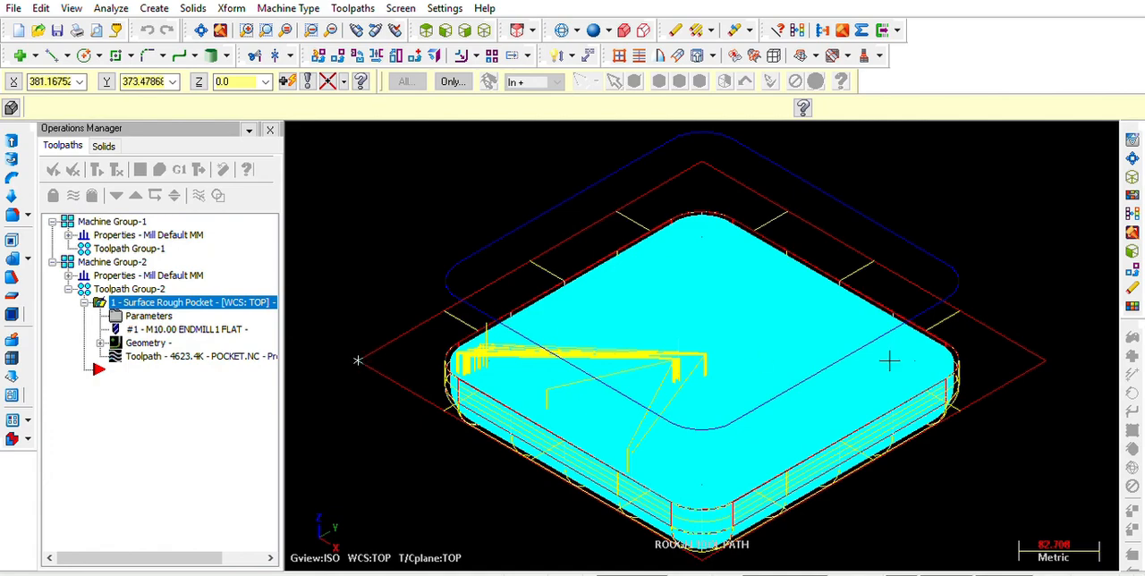
left_click(1043, 354)
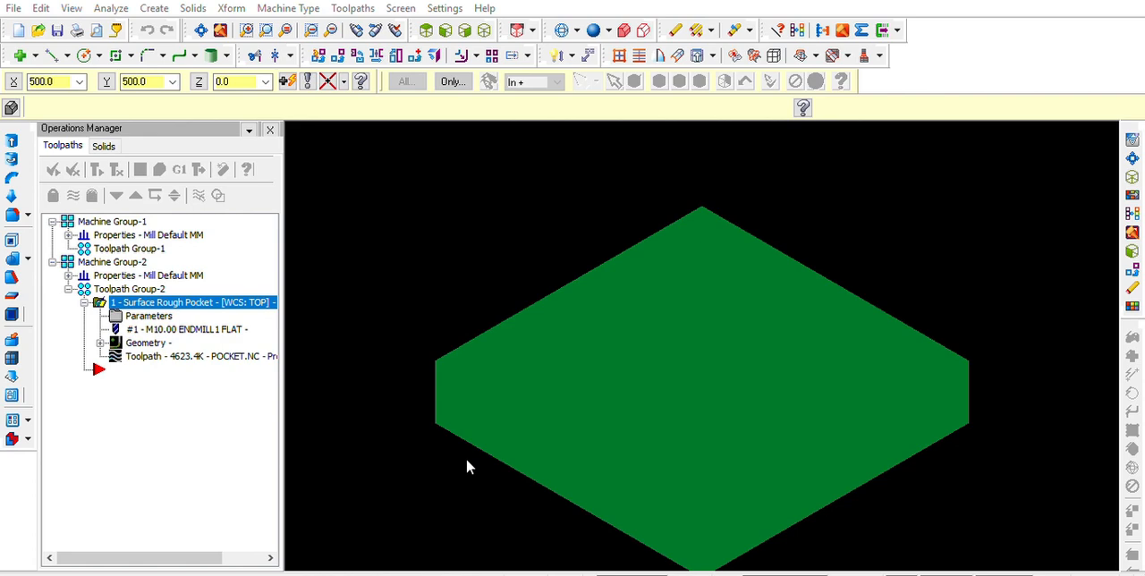
scroll(466, 458, "up", 2)
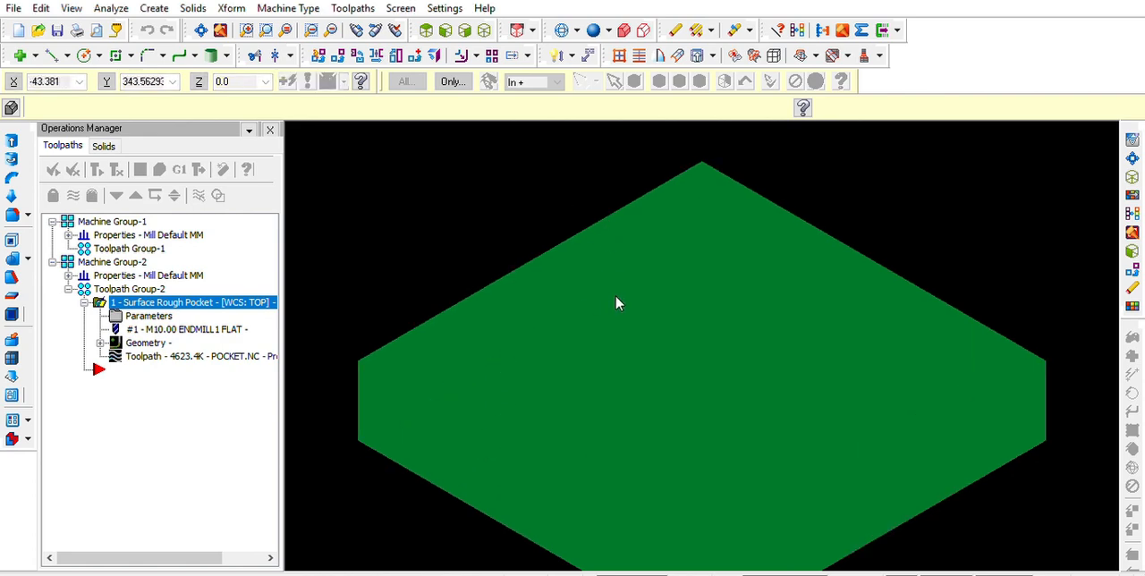
scroll(652, 286, "down", 1)
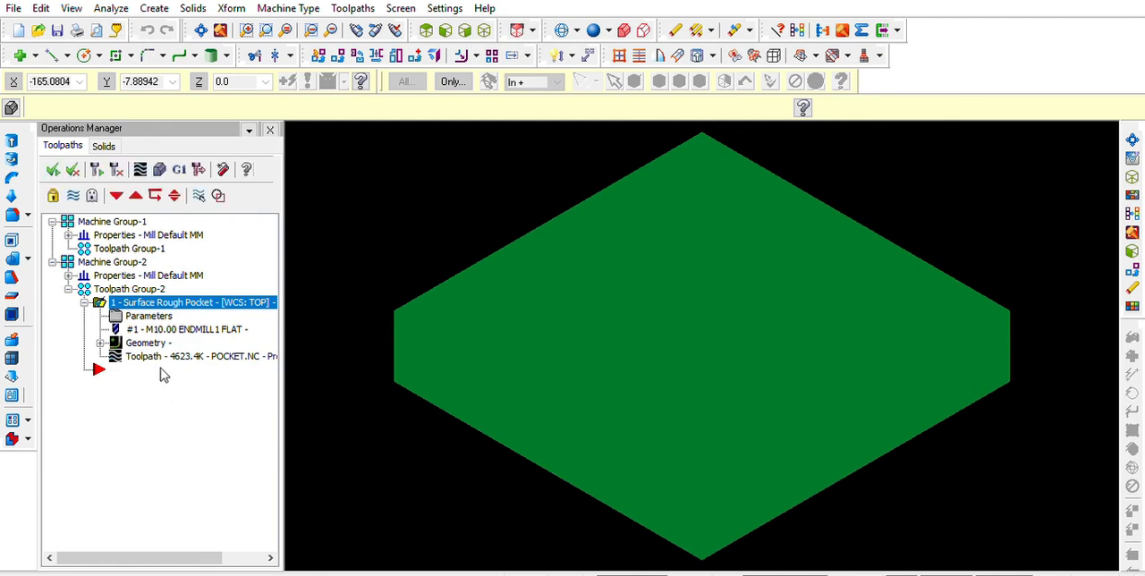
left_click(134, 27)
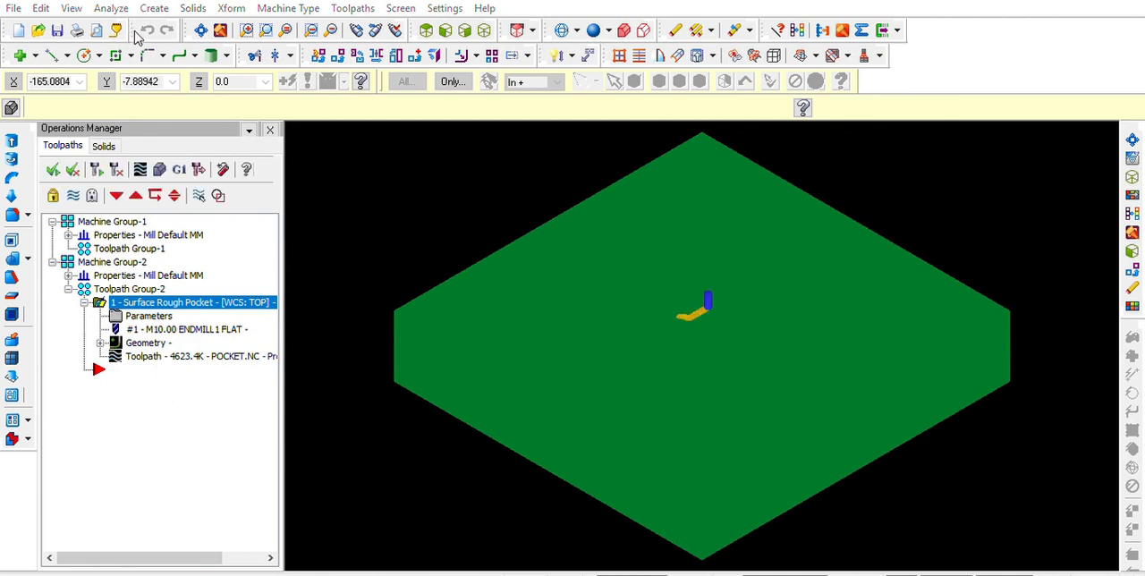